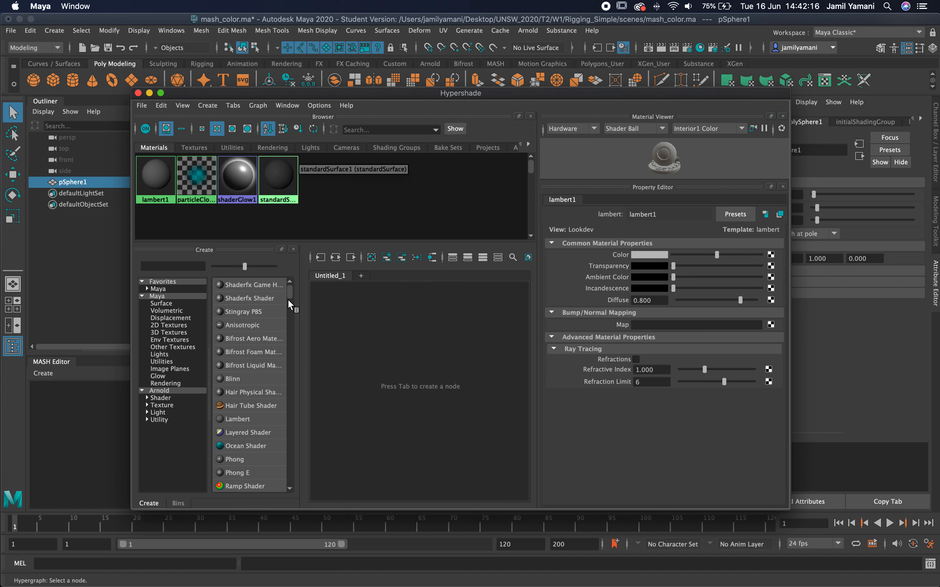
Create an Arnold aiStandardSurface material in the Hypershade and enlarge the window to show its full node graph and properties
{"action": "left_click", "coordinate": [165, 391]}
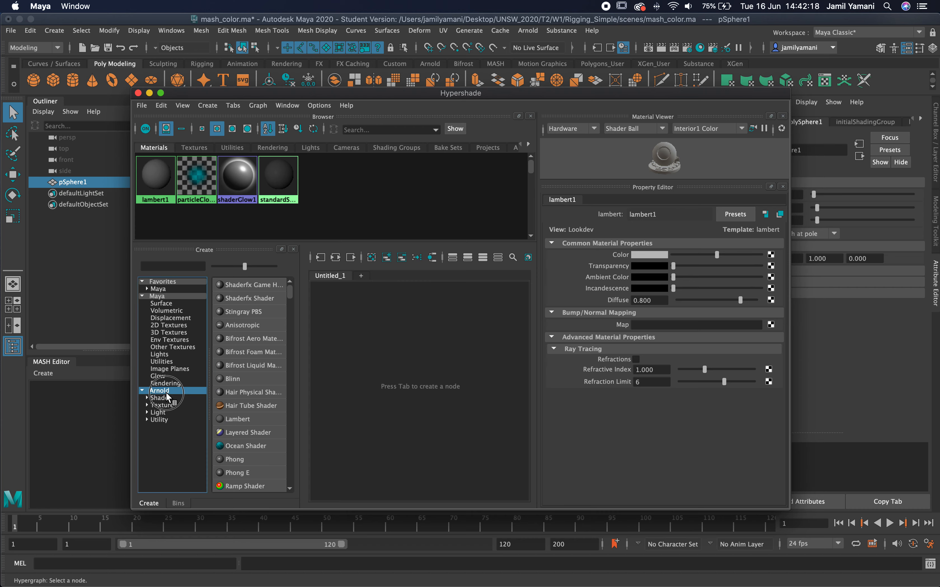
{"action": "scroll", "coordinate": [245, 434], "scroll_direction": "down", "scroll_amount": 5}
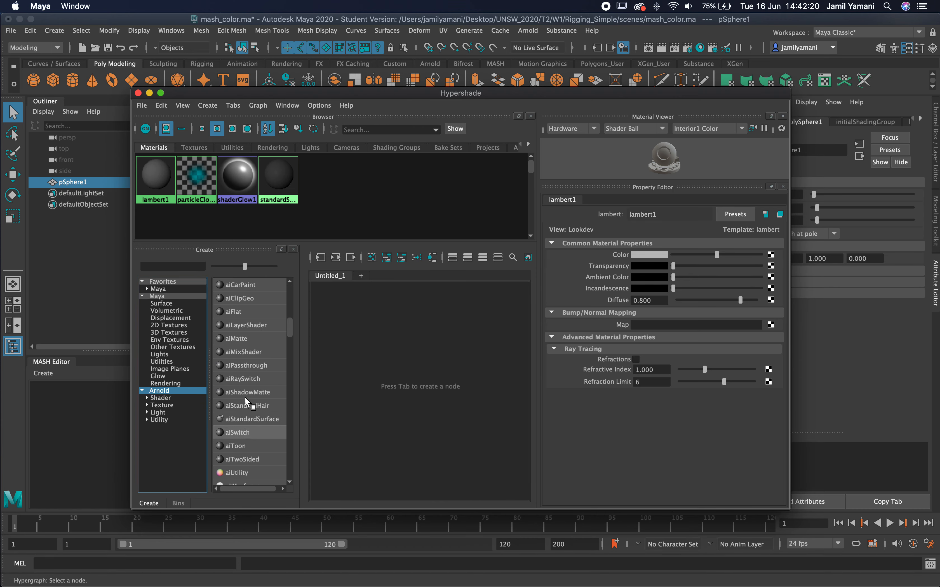
{"action": "left_click", "coordinate": [250, 419]}
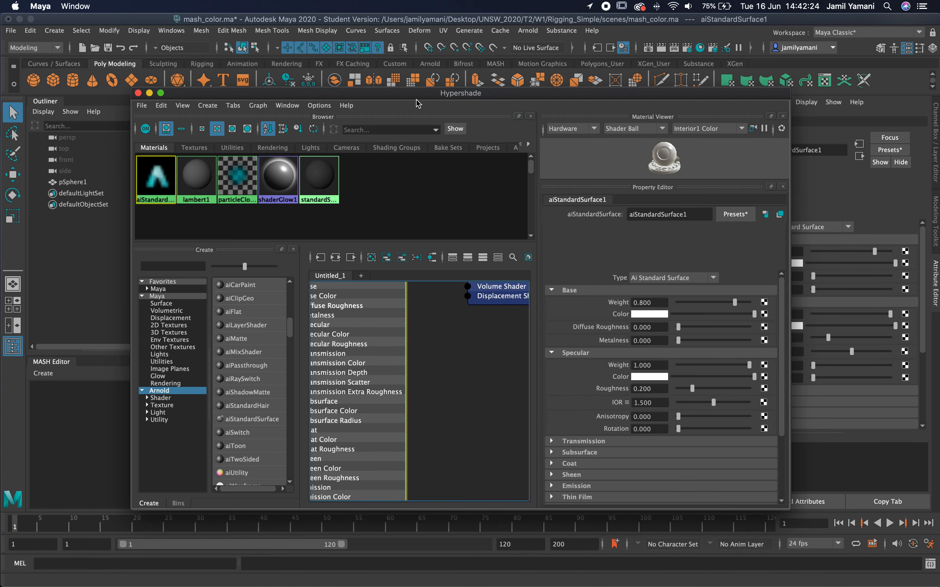
{"action": "left_click_drag", "start_coordinate": [411, 93], "coordinate": [375, 27]}
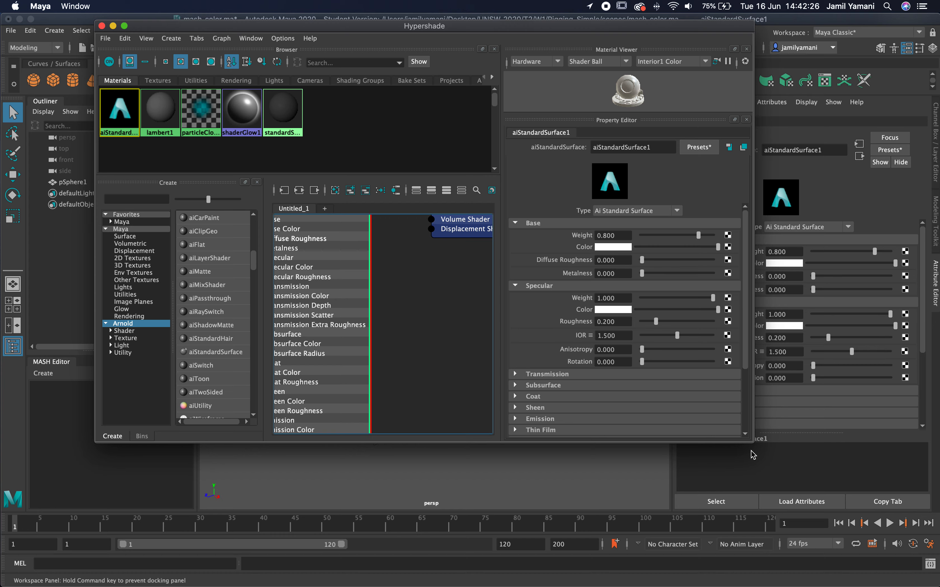
{"action": "left_click_drag", "start_coordinate": [752, 441], "coordinate": [792, 459]}
{"action": "left_click_drag", "start_coordinate": [936, 545], "coordinate": [937, 548]}
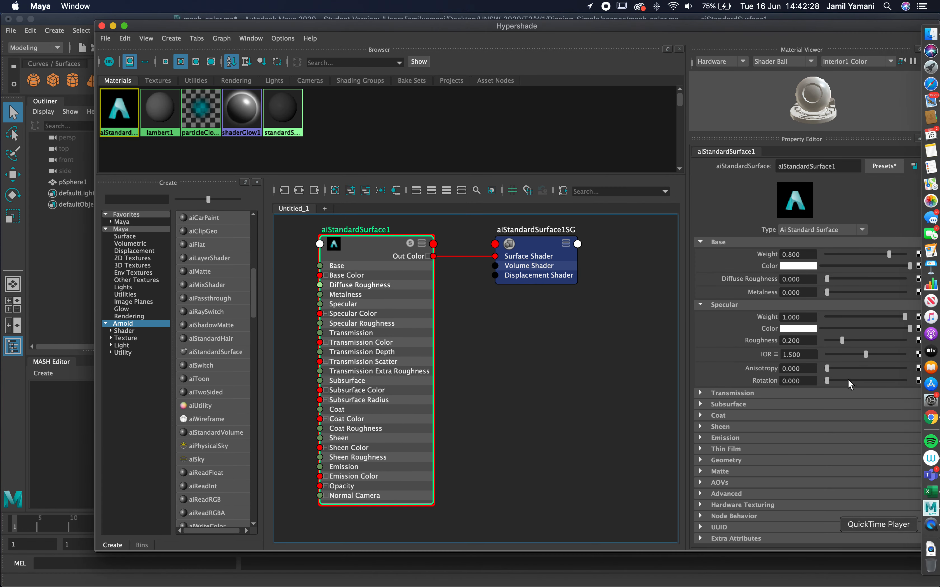
Set the new material's base color to green and rename the material mash_color
{"action": "left_click", "coordinate": [793, 268]}
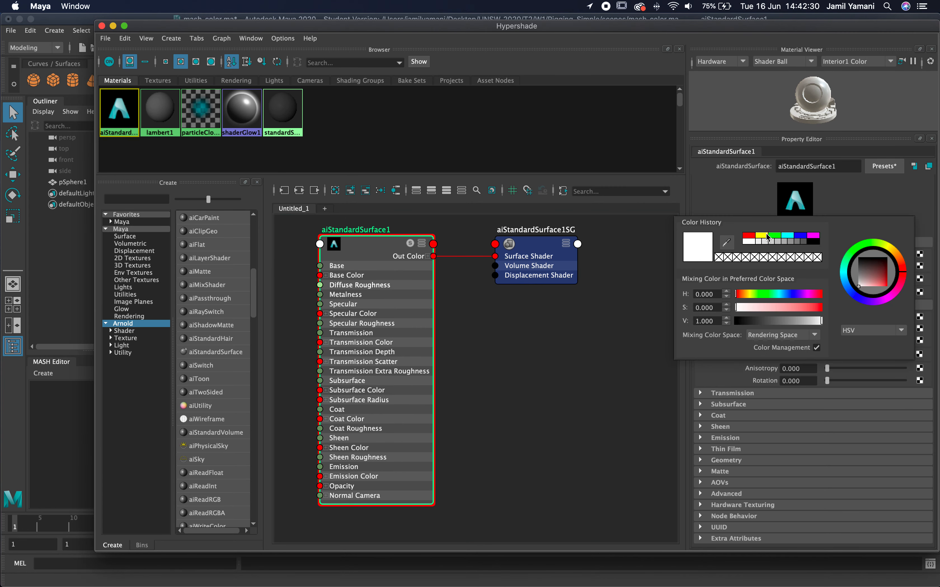
{"action": "left_click", "coordinate": [775, 235]}
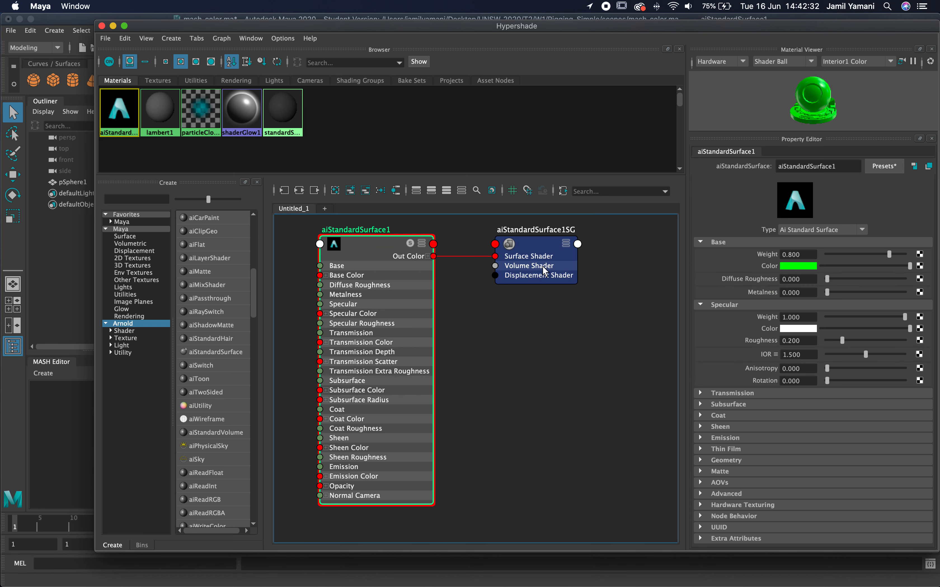
{"action": "double_click", "coordinate": [838, 166]}
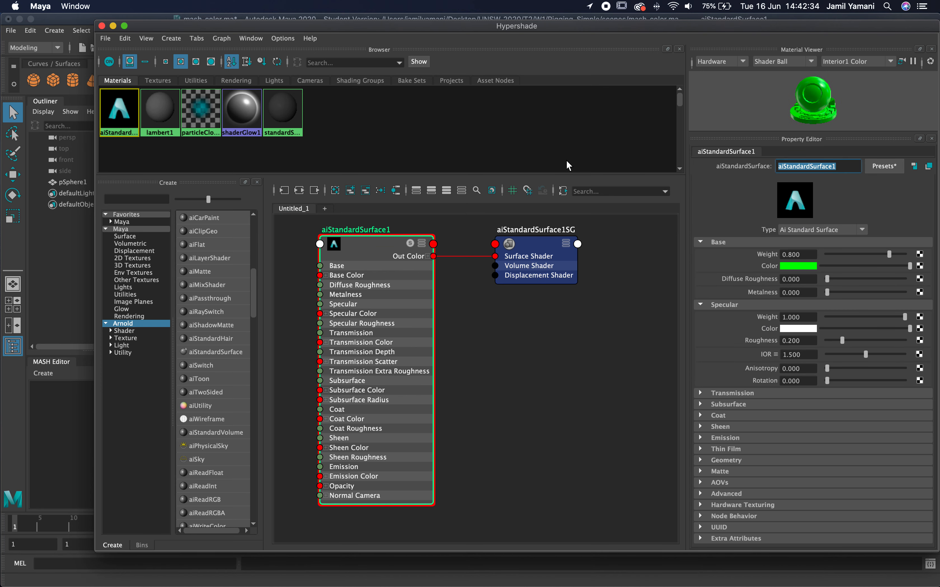
{"action": "type", "text": "mash_"}
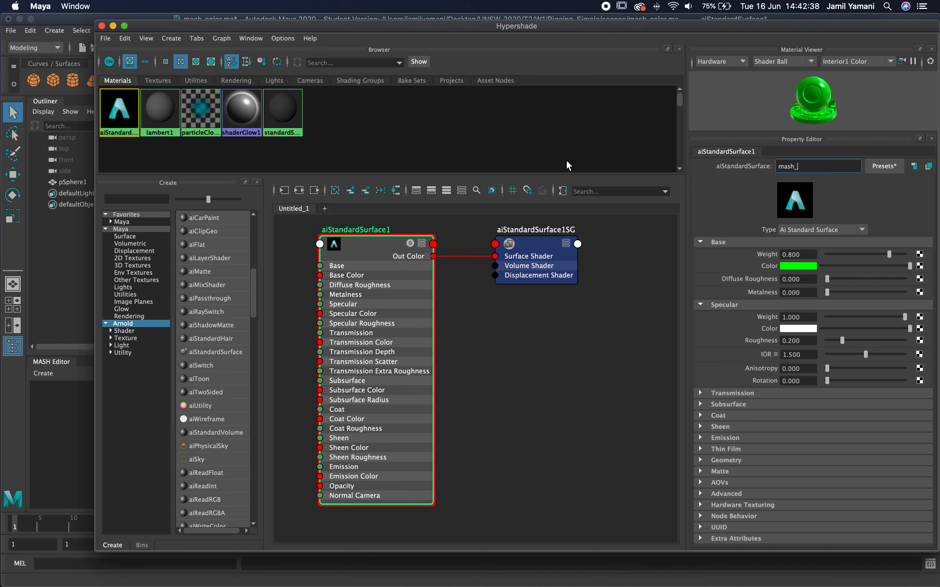
{"action": "type", "text": "color"}
{"action": "key", "text": "Return"}
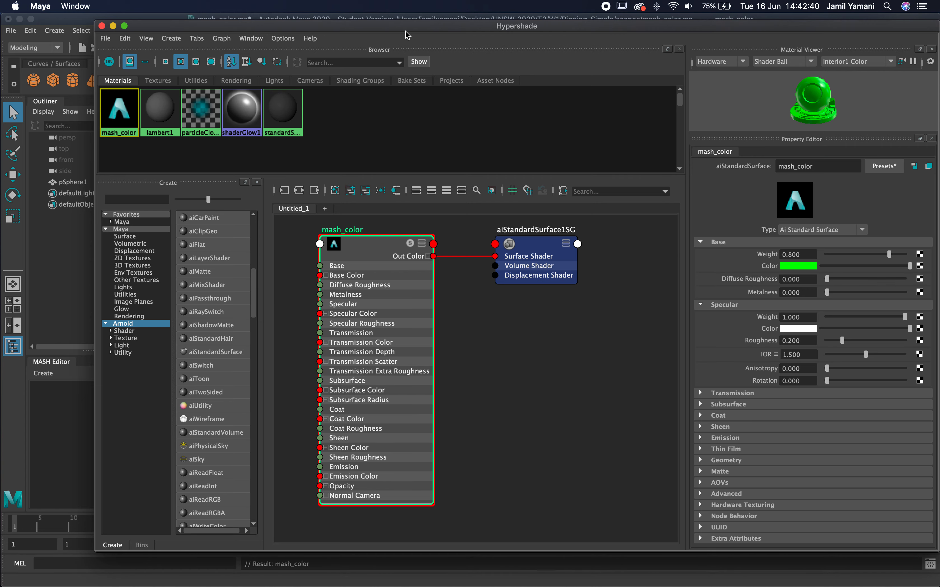
Assign the mash_color material to the sphere in the viewport and close the Hypershade
{"action": "left_click_drag", "start_coordinate": [404, 30], "coordinate": [401, 334]}
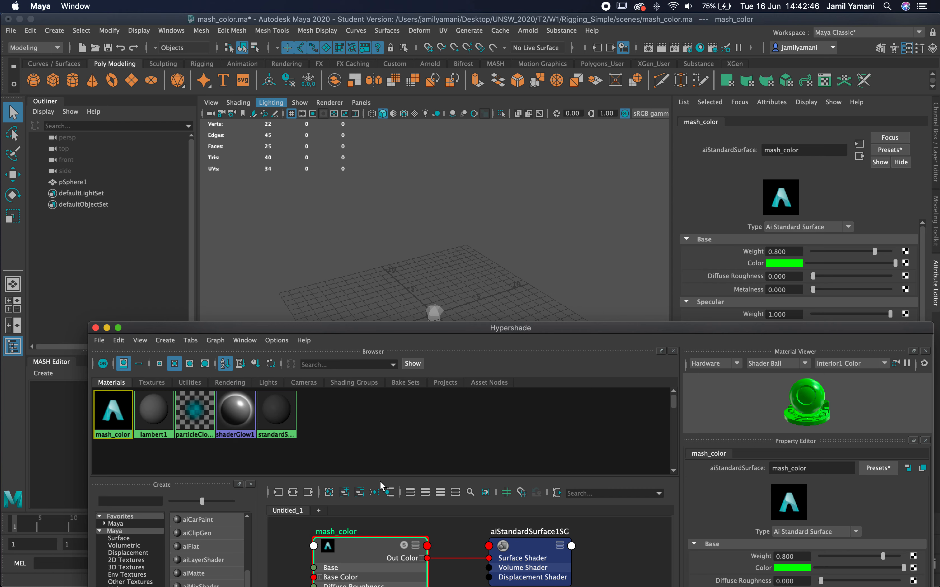
{"action": "left_click_drag", "start_coordinate": [112, 421], "coordinate": [435, 316]}
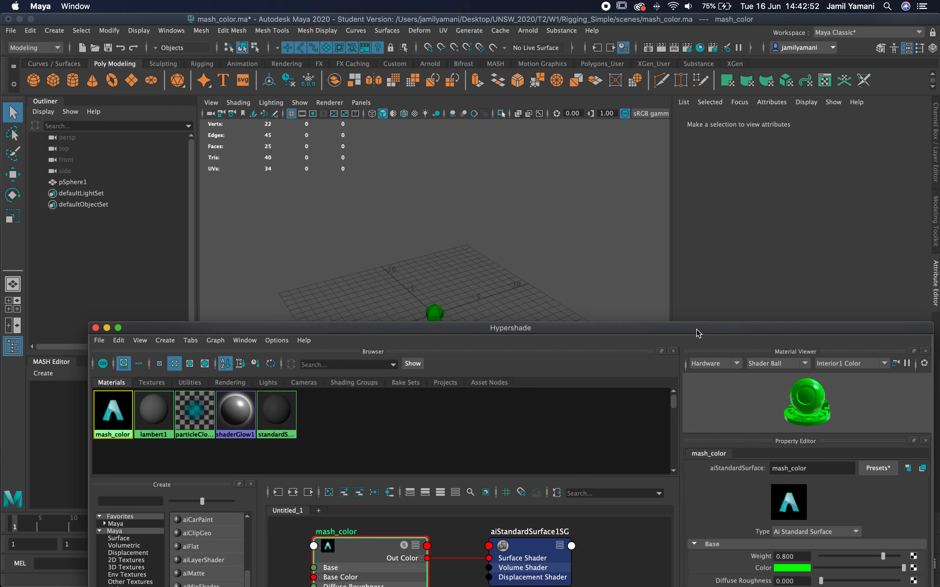
{"action": "key", "text": "super+w"}
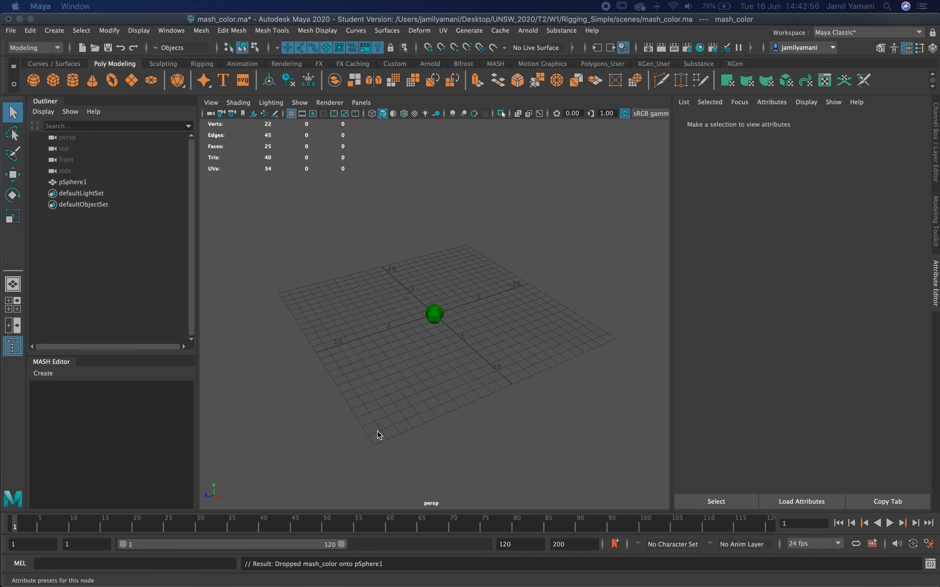
Select pSphere1, switch to the FX menu set and create a MASH network from the sphere
{"action": "left_click_drag", "start_coordinate": [450, 330], "coordinate": [454, 310], "text": "alt"}
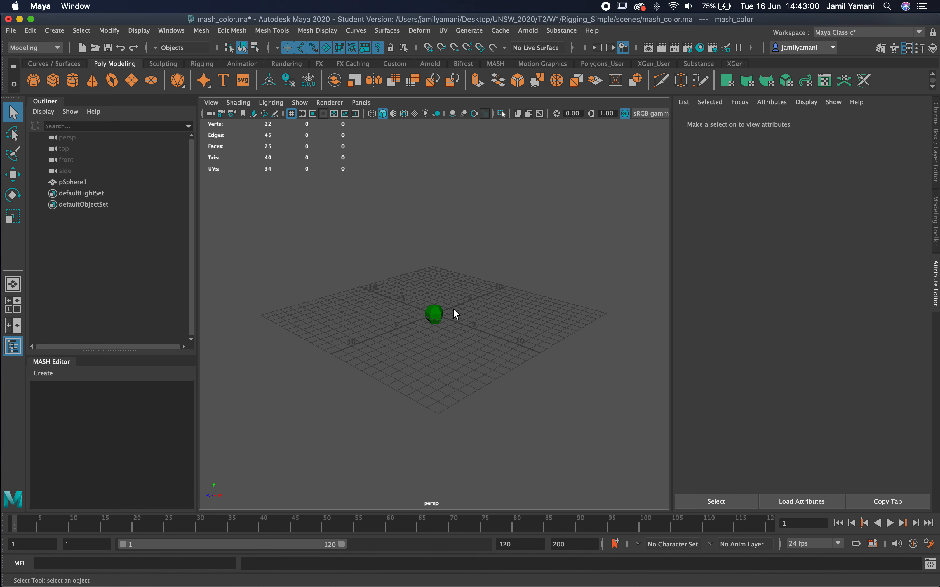
{"action": "double_click", "coordinate": [71, 181]}
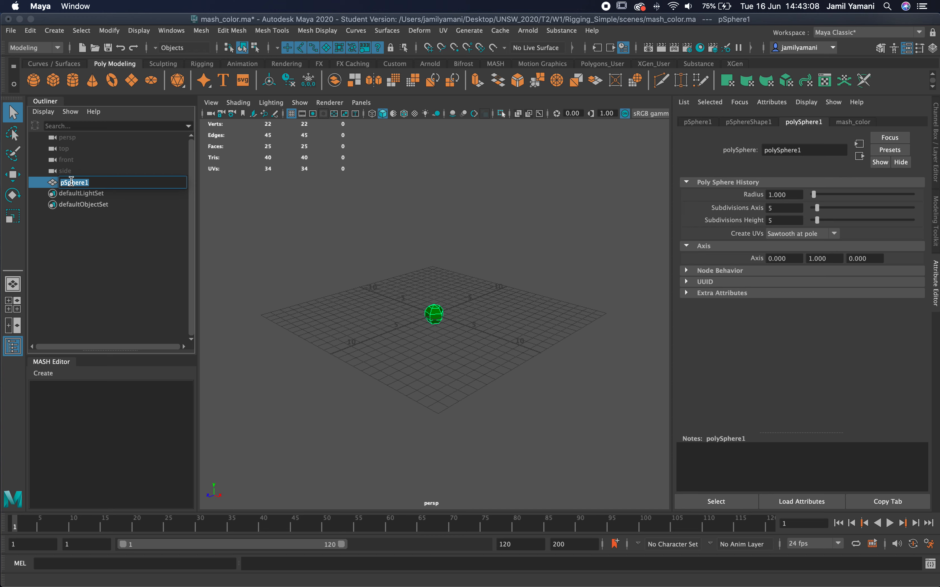
{"action": "key", "text": "Escape"}
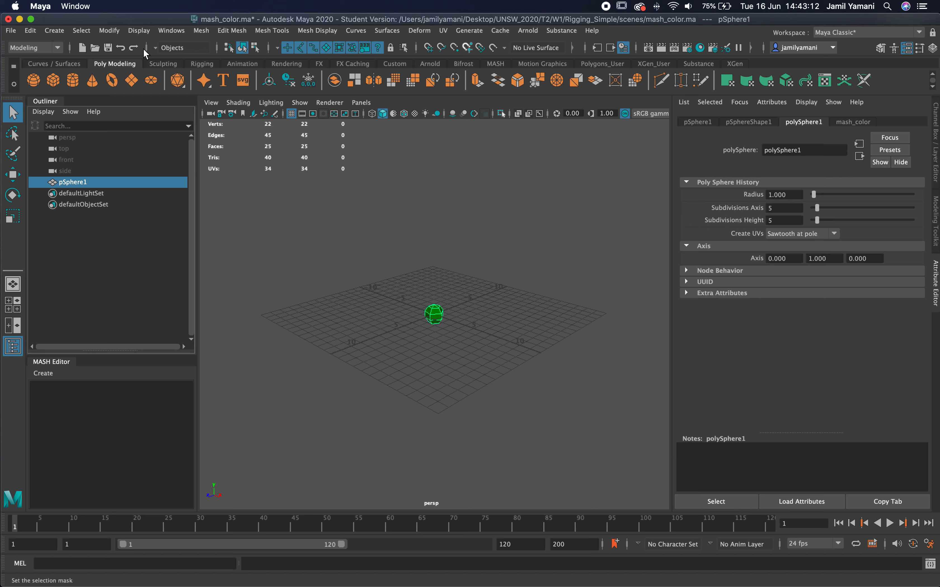
{"action": "left_click", "coordinate": [56, 47]}
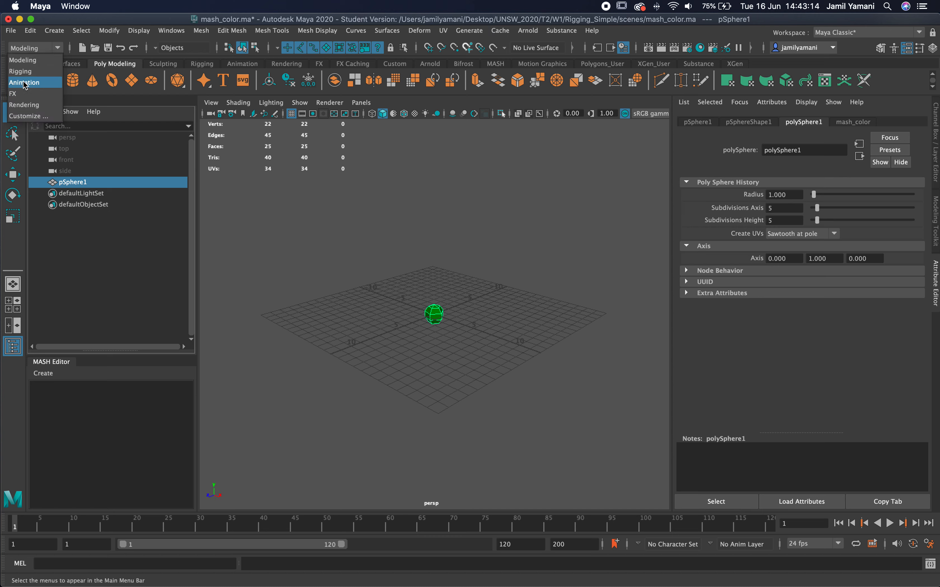
{"action": "left_click", "coordinate": [17, 93]}
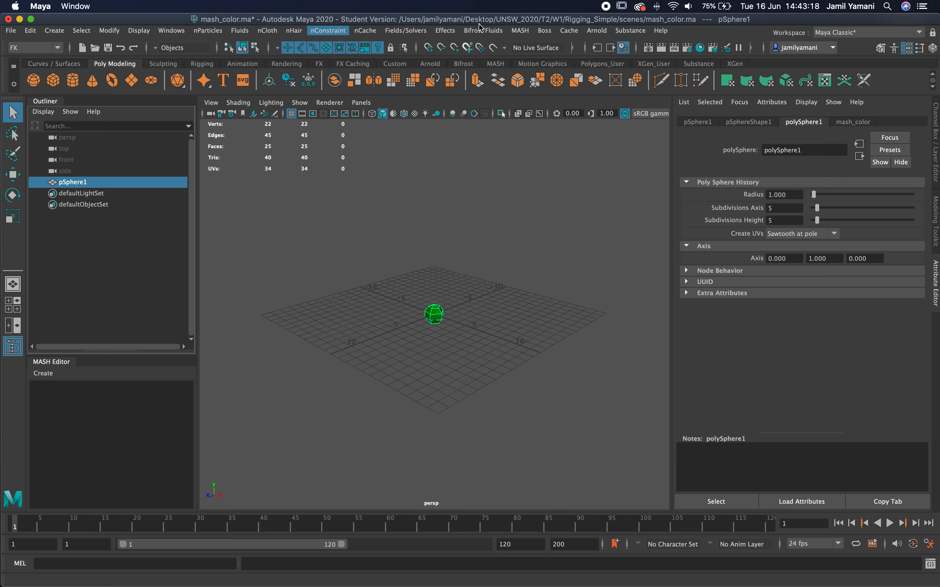
{"action": "left_click", "coordinate": [523, 33]}
{"action": "left_click", "coordinate": [535, 49]}
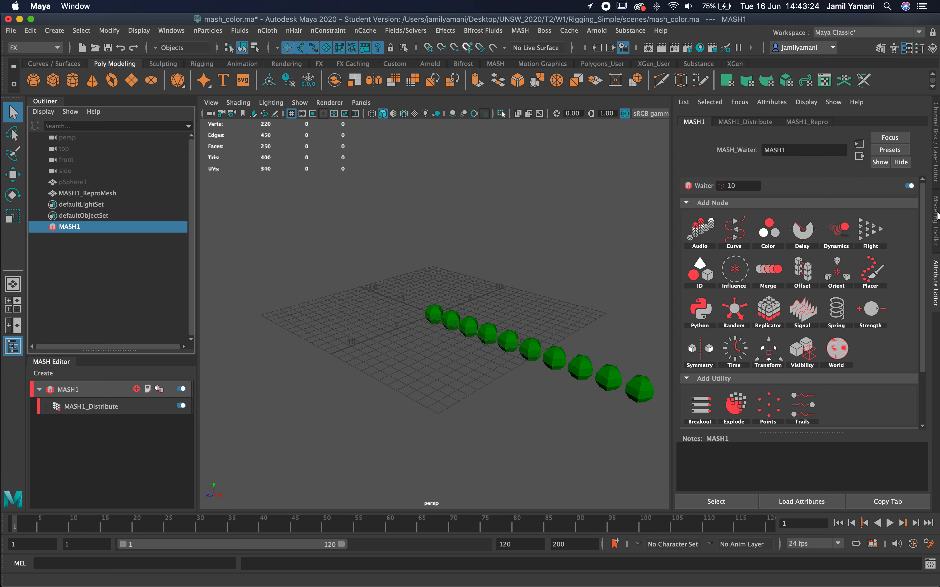
Change the distribution type of the MASH1_Distribute node to Grid
{"action": "left_click", "coordinate": [749, 121]}
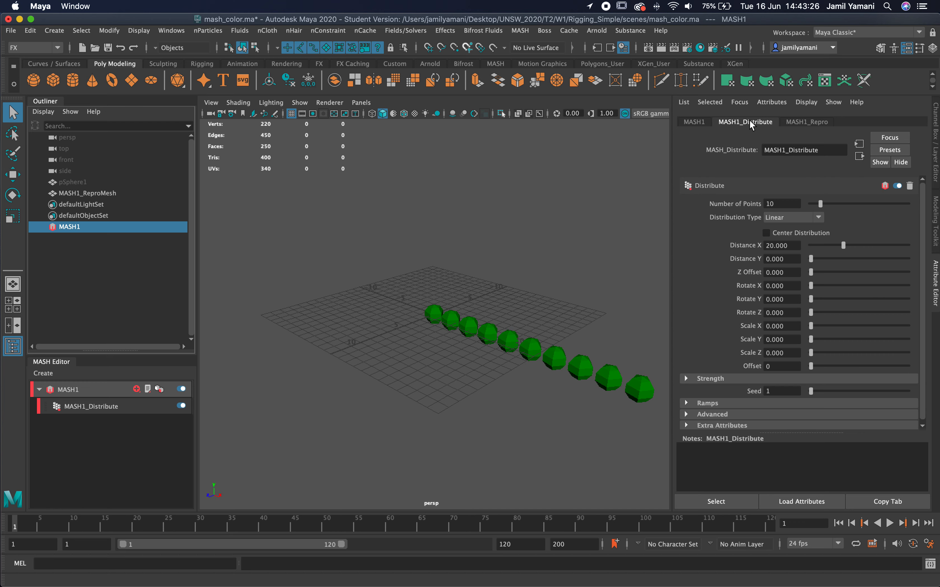
{"action": "left_click", "coordinate": [792, 219]}
{"action": "left_click", "coordinate": [771, 282]}
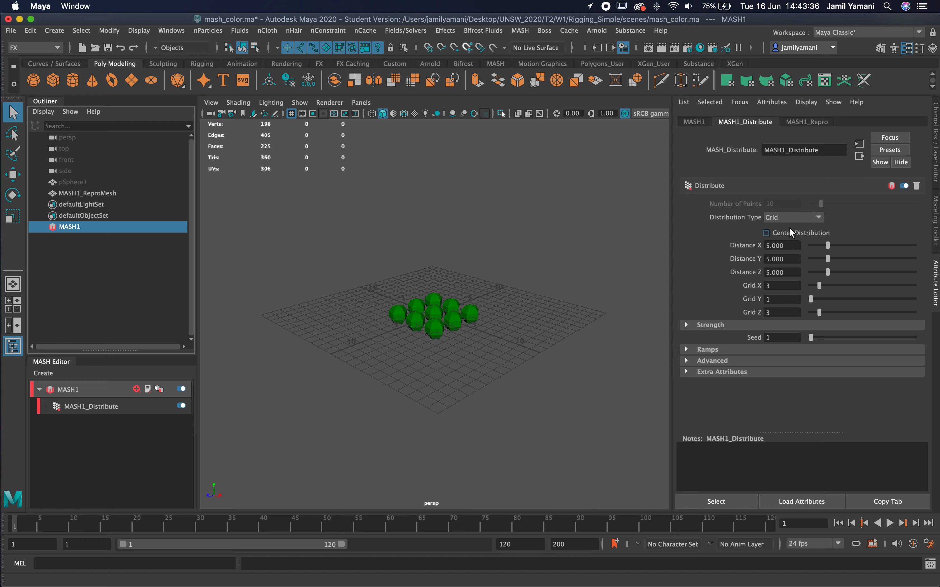
Set Grid X, Grid Y and Grid Z of the MASH distribution to 5 each
{"action": "double_click", "coordinate": [774, 286]}
{"action": "type", "text": "5"}
{"action": "key", "text": "Tab"}
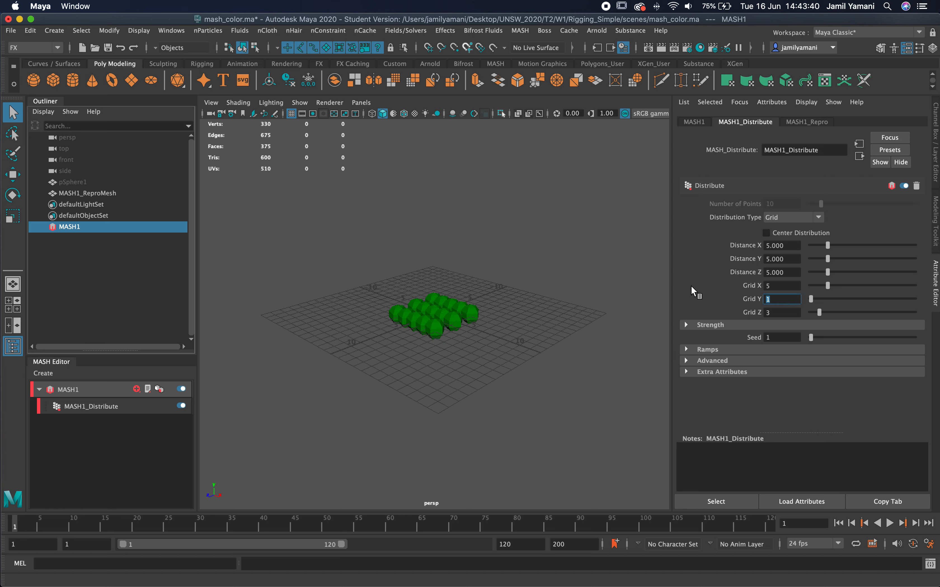
{"action": "type", "text": "5"}
{"action": "key", "text": "Tab"}
{"action": "type", "text": "5"}
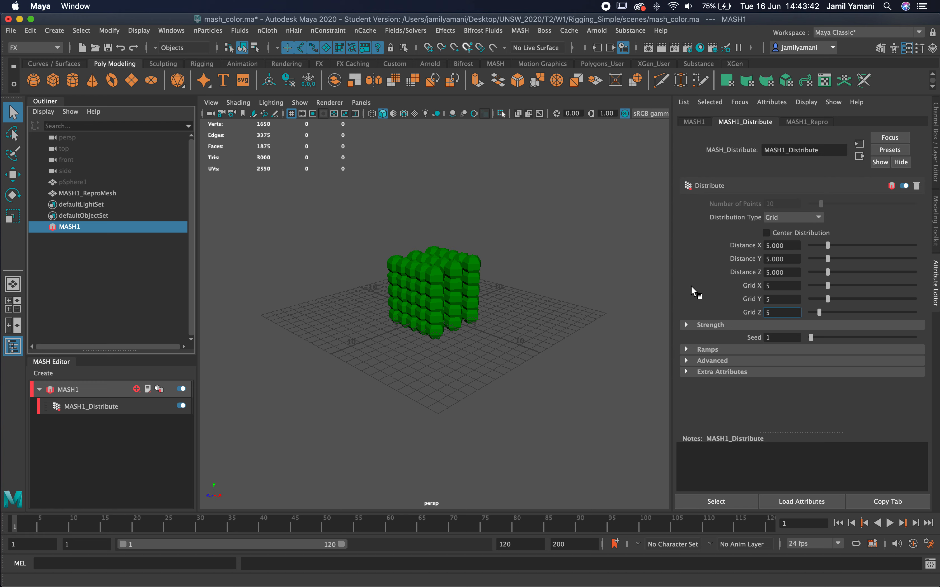
{"action": "key", "text": "Return"}
Add a Random node to MASH1 and set its rotation to about 10.6 in X, 18 in Y and 11.6 in Z
{"action": "left_click_drag", "start_coordinate": [421, 299], "coordinate": [357, 296], "text": "alt"}
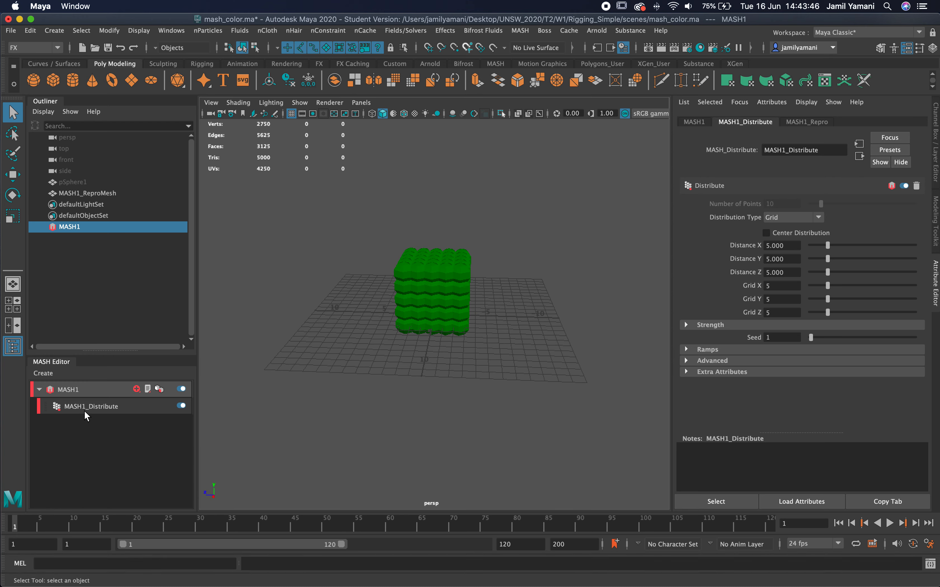
{"action": "left_click", "coordinate": [137, 388]}
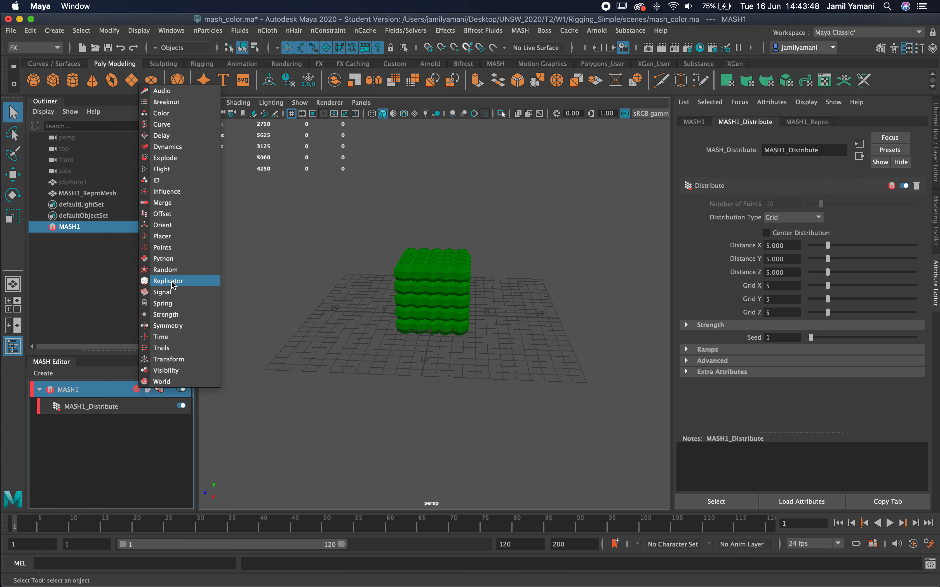
{"action": "left_click", "coordinate": [167, 270]}
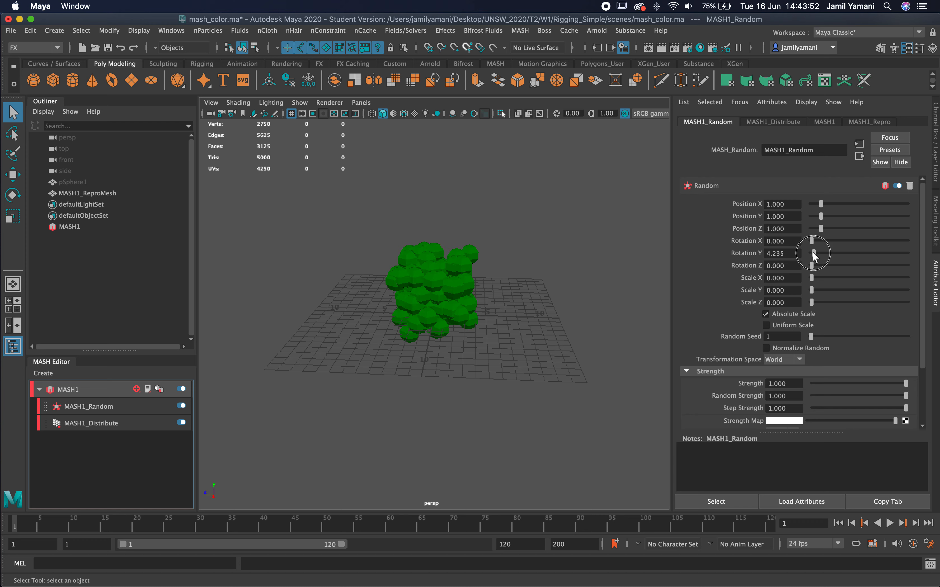
{"action": "left_click_drag", "start_coordinate": [815, 257], "coordinate": [810, 289]}
{"action": "left_click", "coordinate": [813, 276]}
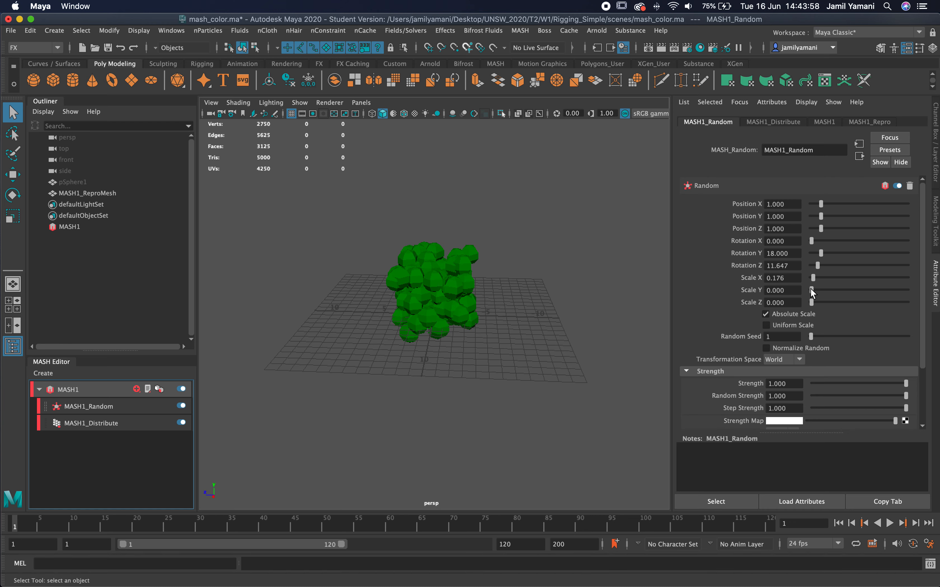
{"action": "key", "text": "super+z"}
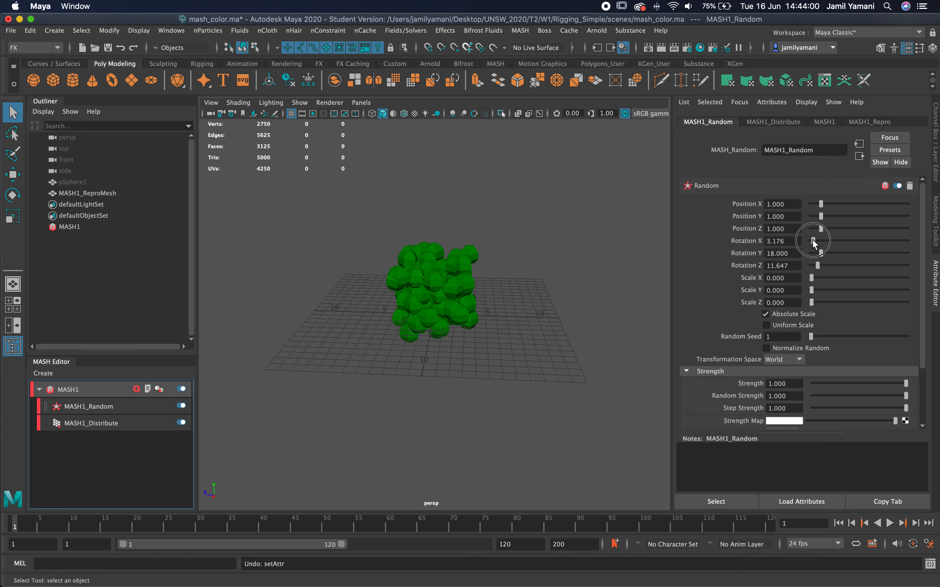
{"action": "left_click_drag", "start_coordinate": [812, 239], "coordinate": [818, 241]}
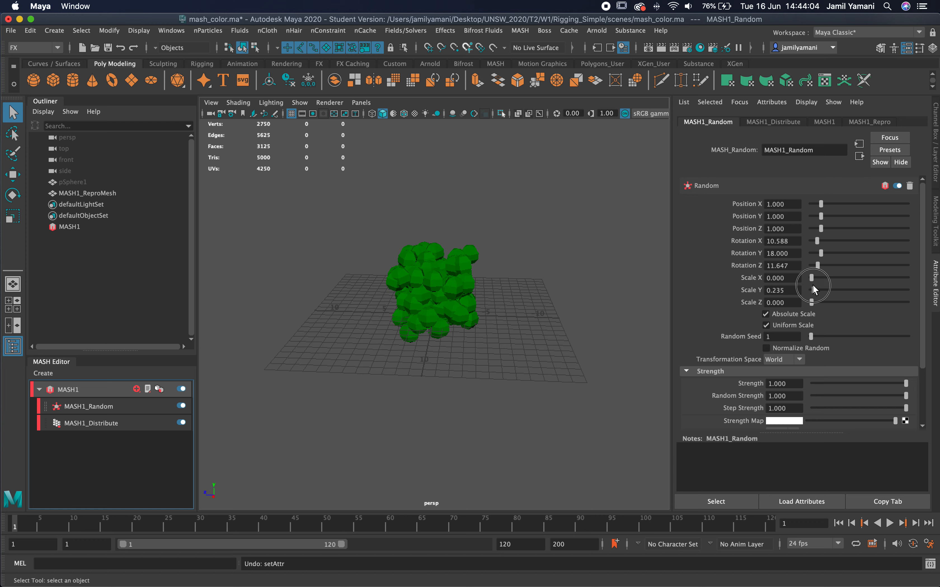
Enable Uniform Scale on the Random node and set Scale X to about 0.53, leaving Scale Y at 0
{"action": "left_click_drag", "start_coordinate": [813, 286], "coordinate": [815, 279]}
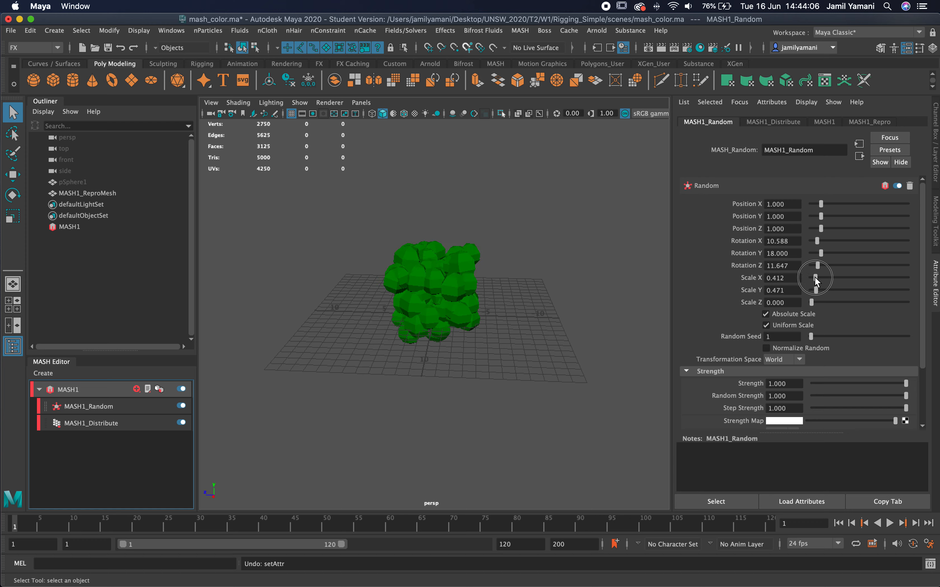
{"action": "left_click_drag", "start_coordinate": [433, 287], "coordinate": [462, 264], "text": "alt"}
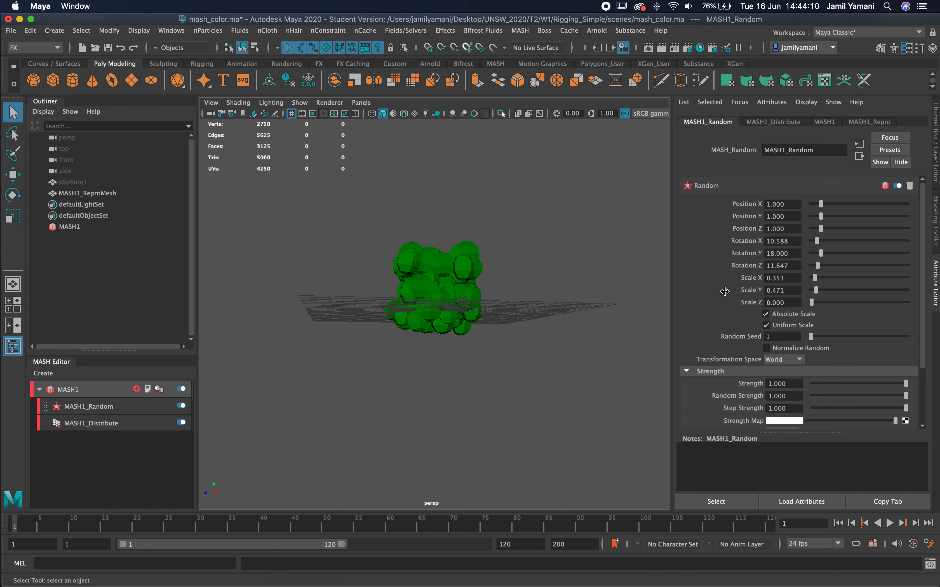
{"action": "left_click_drag", "start_coordinate": [814, 294], "coordinate": [817, 277]}
{"action": "left_click", "coordinate": [816, 279]}
Add an Arnold Skydome Light to the scene
{"action": "left_click_drag", "start_coordinate": [463, 276], "coordinate": [510, 311], "text": "alt"}
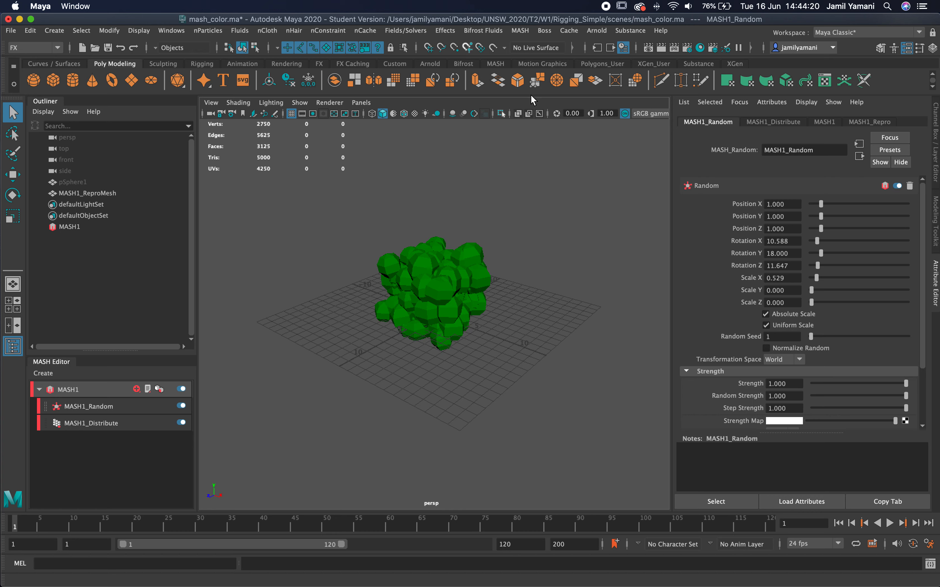
{"action": "left_click", "coordinate": [595, 30]}
{"action": "mouse_move", "coordinate": [639, 95]}
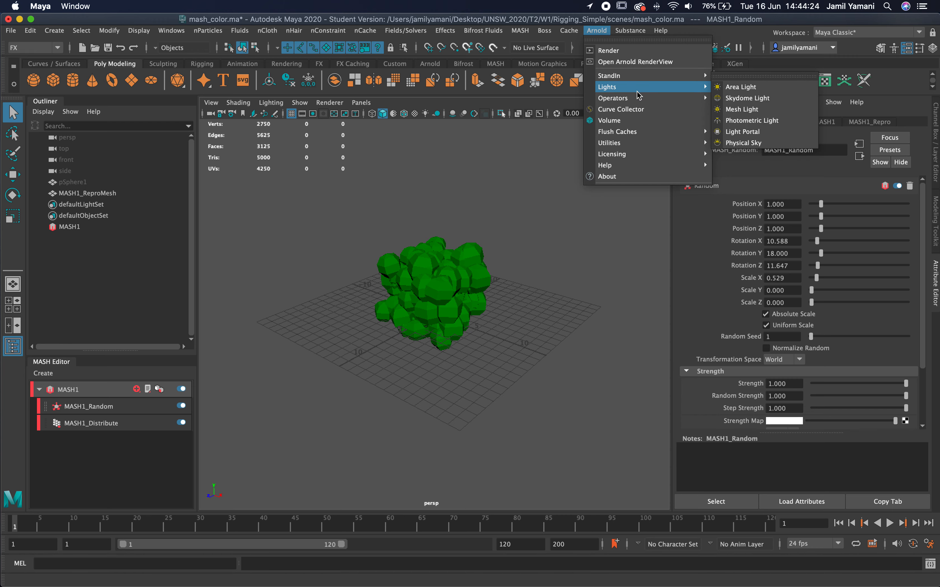
{"action": "left_click", "coordinate": [743, 99]}
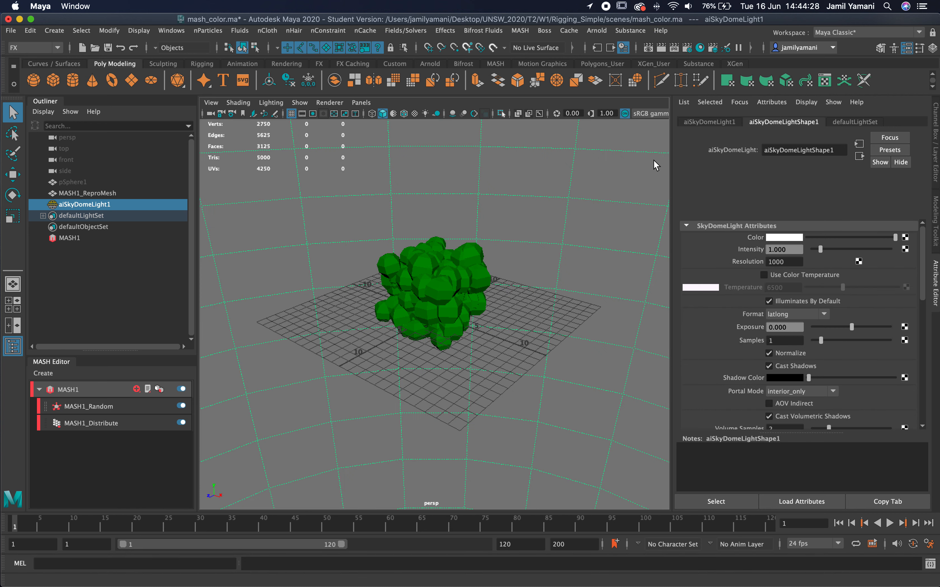
Connect a File texture to the skydome light's Color and load rural_landscape_4k.hdr from the project's sourceimages/hdri folder
{"action": "left_click", "coordinate": [905, 238]}
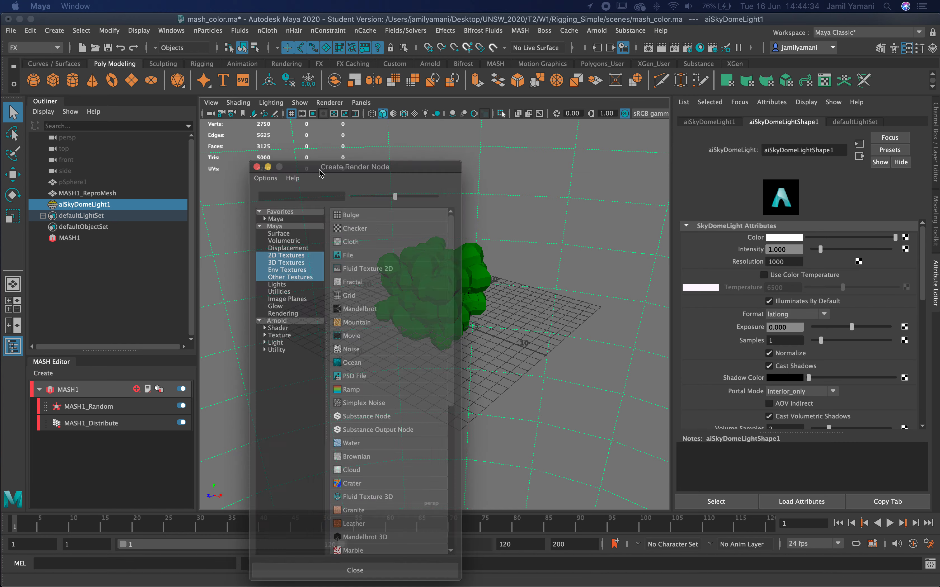
{"action": "left_click", "coordinate": [354, 259]}
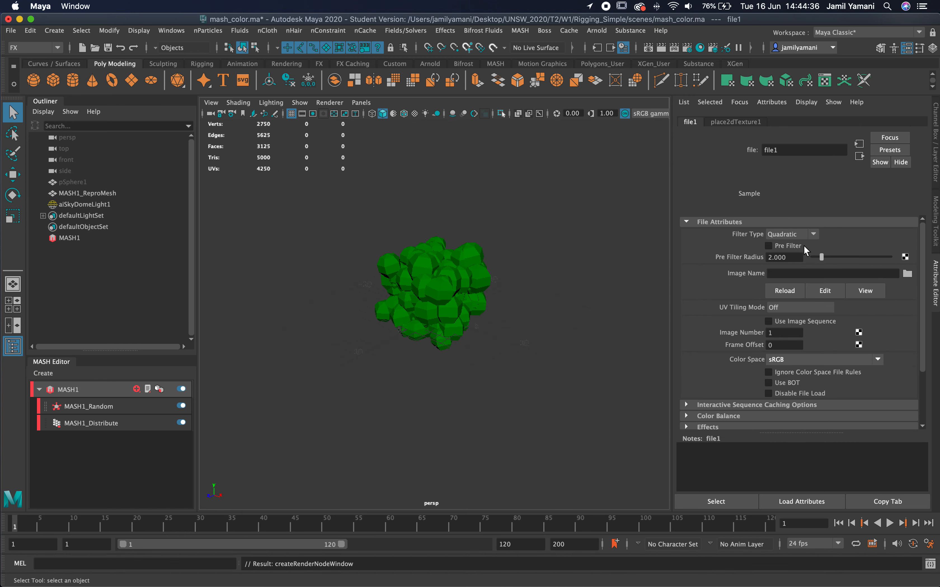
{"action": "left_click", "coordinate": [908, 273]}
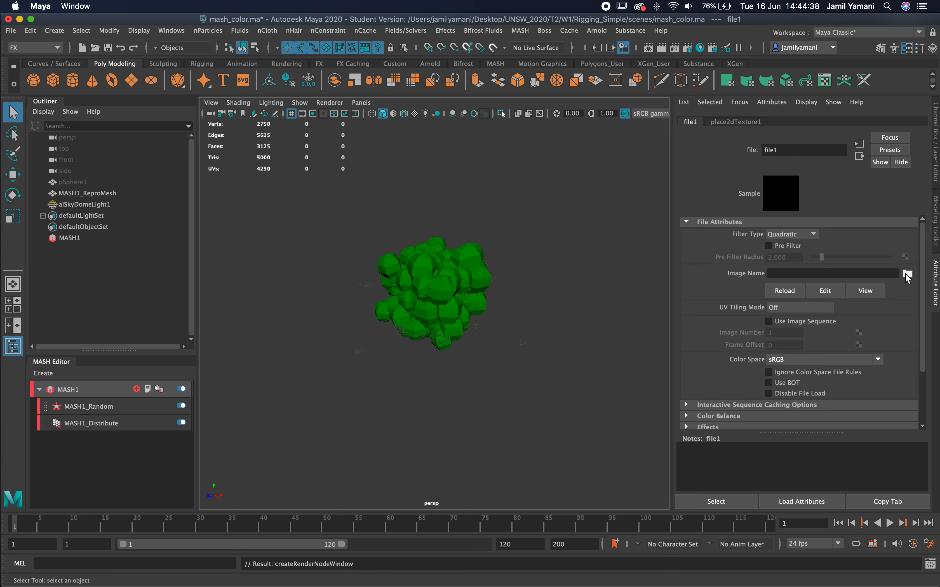
{"action": "left_click", "coordinate": [330, 173]}
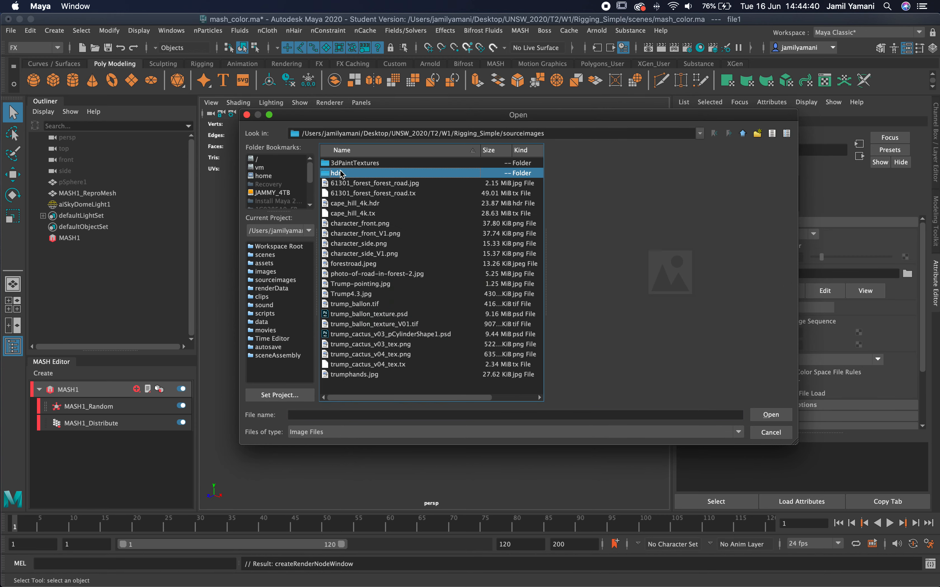
{"action": "double_click", "coordinate": [330, 173]}
{"action": "left_click", "coordinate": [353, 163]}
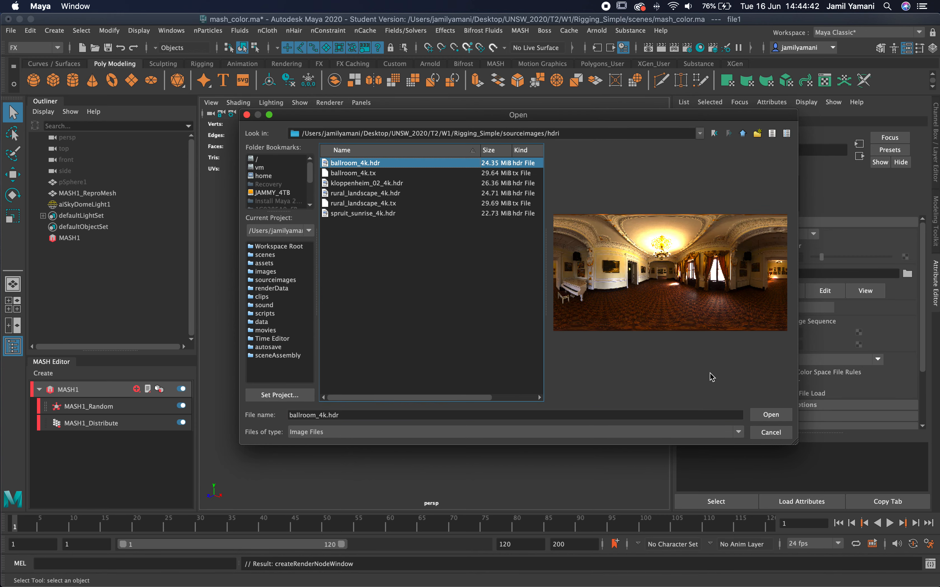
{"action": "left_click", "coordinate": [385, 193]}
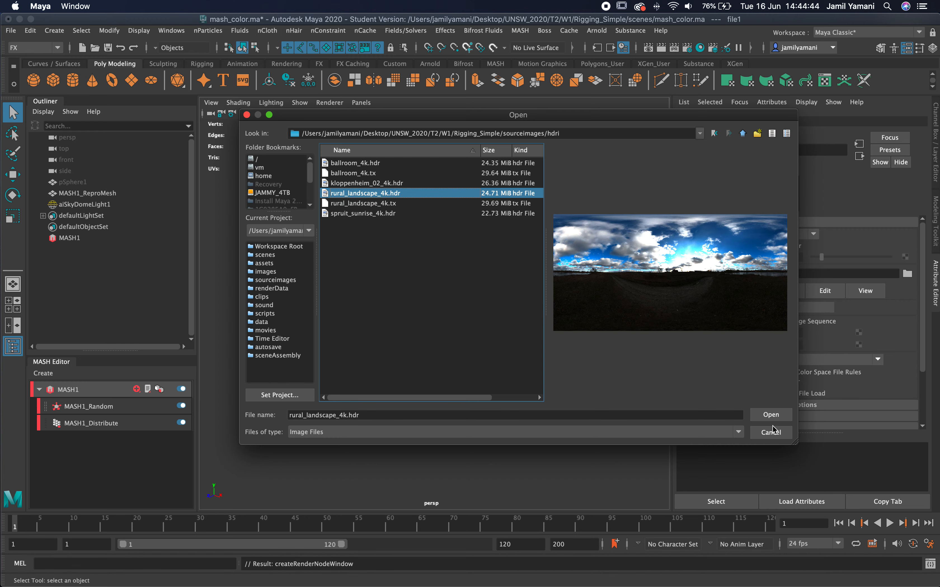
{"action": "left_click", "coordinate": [769, 415]}
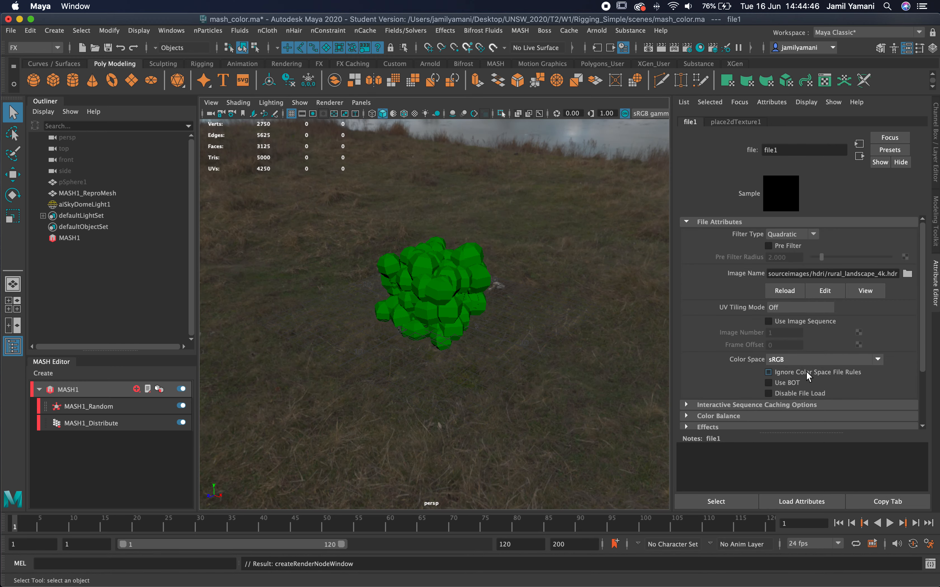
Select the skydome light in the scene and set its Resolution to 4096
{"action": "left_click", "coordinate": [584, 165]}
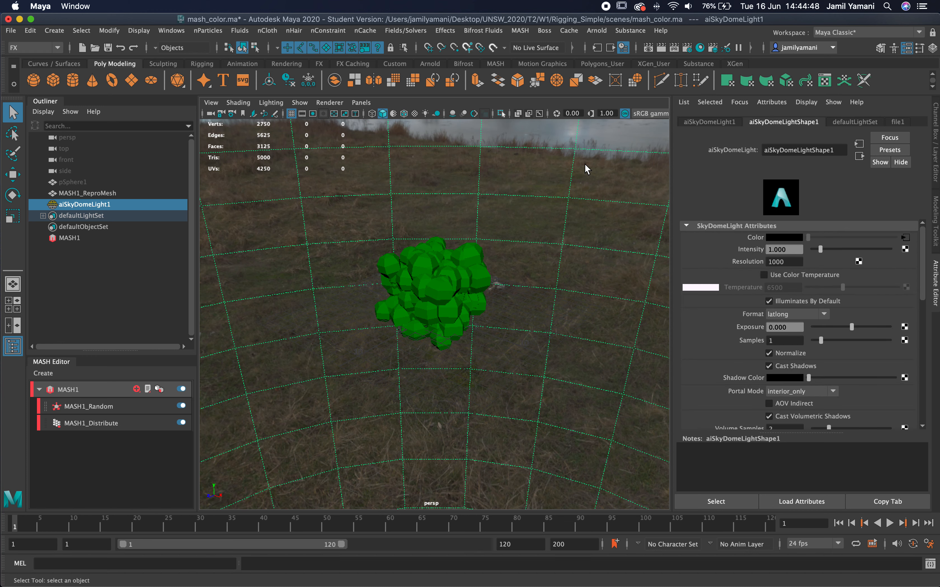
{"action": "left_click", "coordinate": [785, 261]}
{"action": "type", "text": "4096"}
{"action": "key", "text": "Return"}
Set the skydome light's Camera visibility to 0 and hide lights in the persp viewport
{"action": "scroll", "coordinate": [761, 342], "scroll_direction": "down", "scroll_amount": 10}
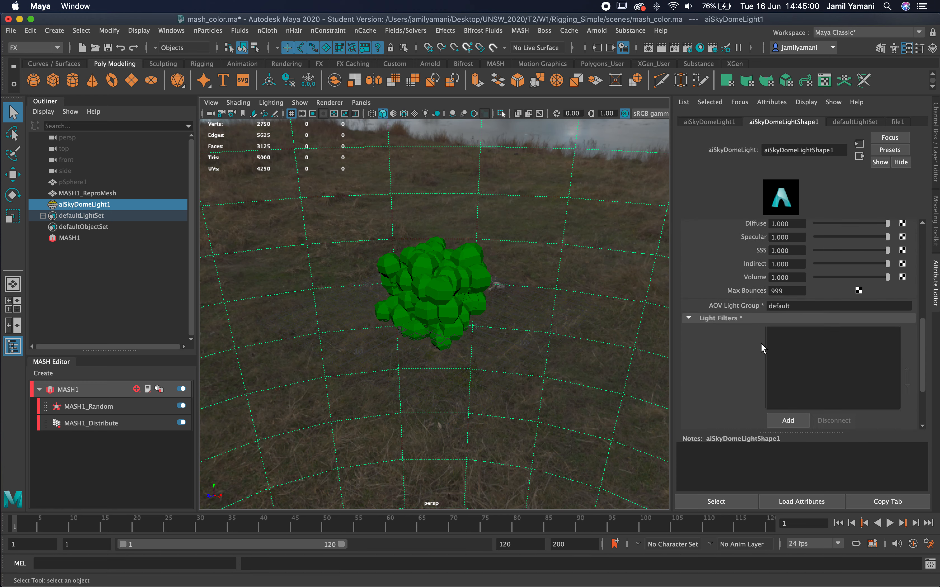
{"action": "scroll", "coordinate": [802, 337], "scroll_direction": "up", "scroll_amount": 4}
{"action": "left_click", "coordinate": [794, 327]}
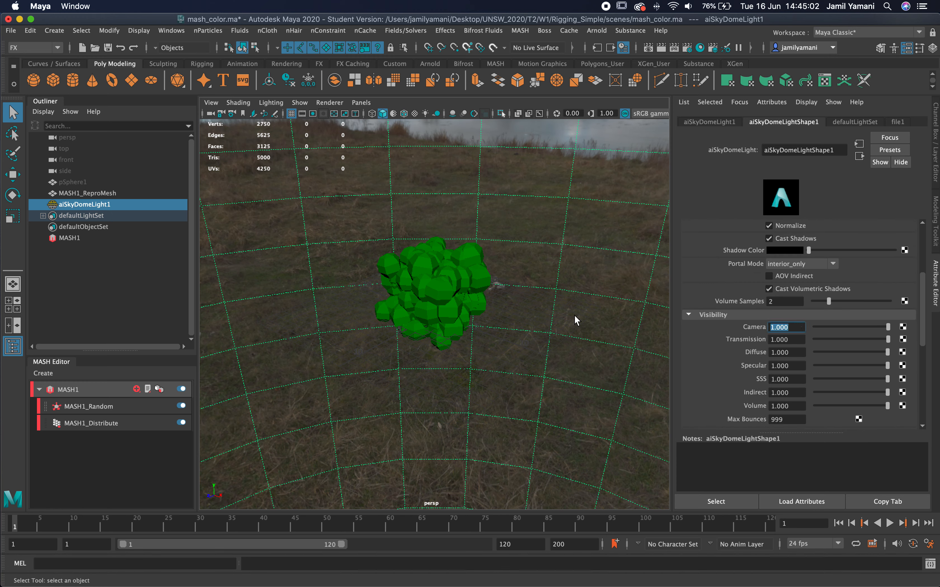
{"action": "type", "text": "0"}
{"action": "key", "text": "Return"}
{"action": "left_click", "coordinate": [299, 103]}
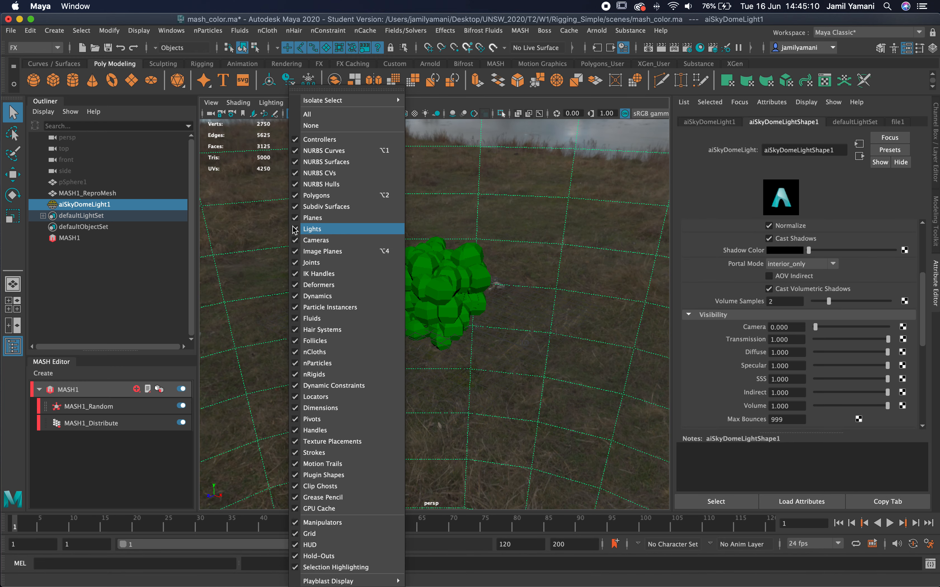
{"action": "left_click", "coordinate": [311, 229]}
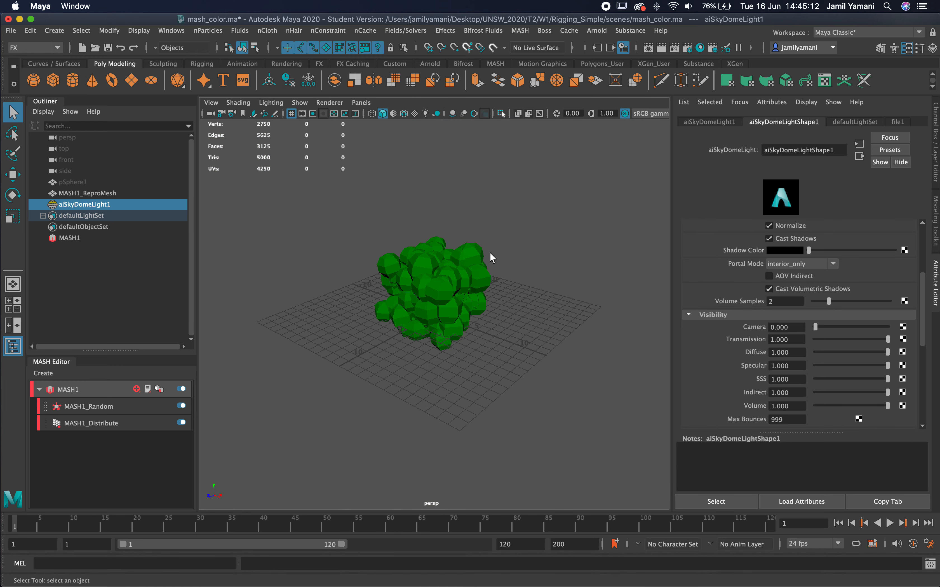
Save the scene and start a live IPR session in the Arnold RenderView
{"action": "left_click", "coordinate": [597, 30]}
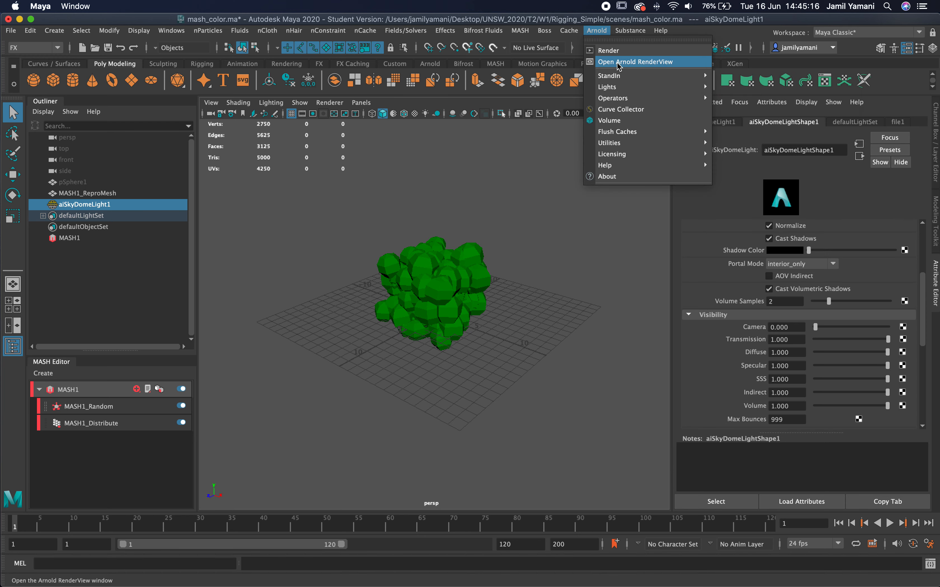
{"action": "left_click", "coordinate": [618, 63]}
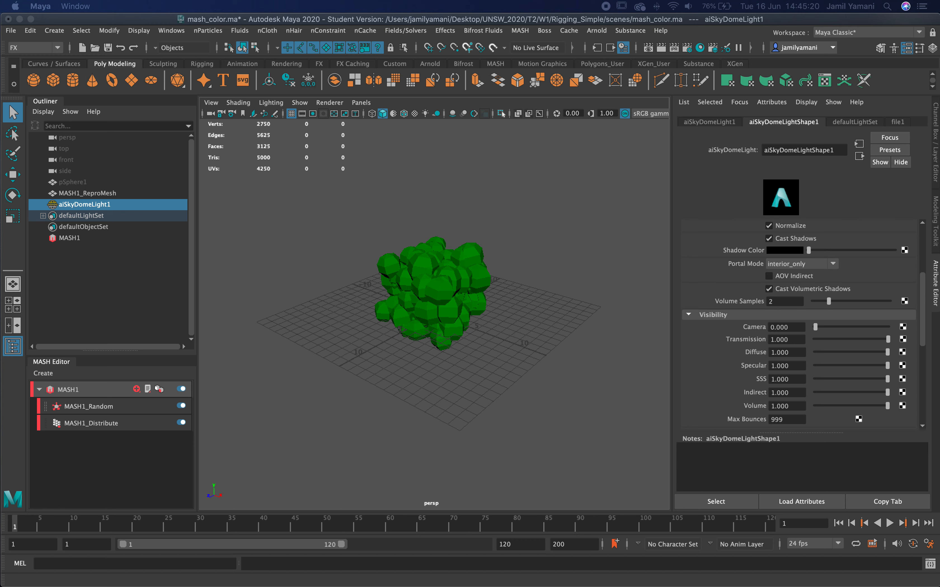
{"action": "key", "text": "super+s"}
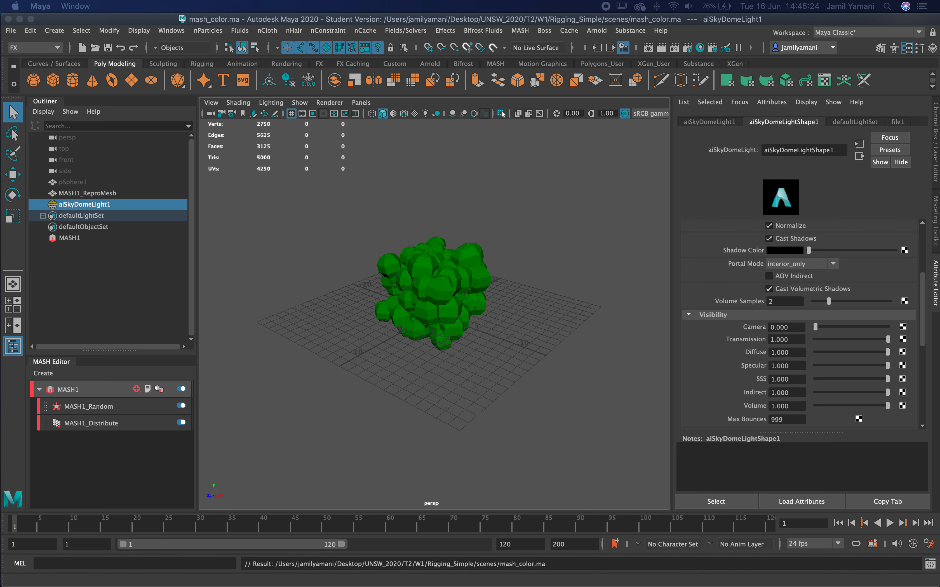
{"action": "left_click_drag", "start_coordinate": [1, 301], "coordinate": [271, 146]}
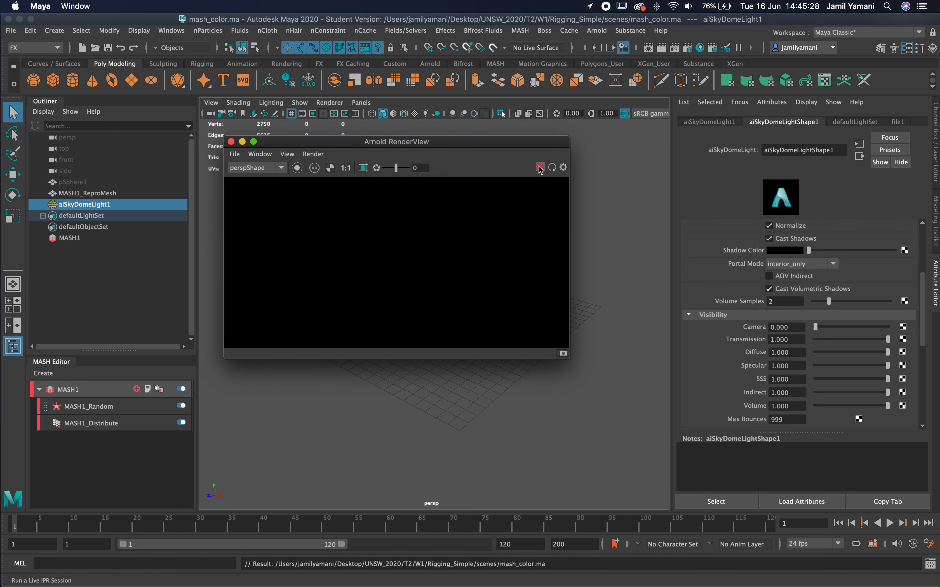
{"action": "left_click", "coordinate": [541, 168]}
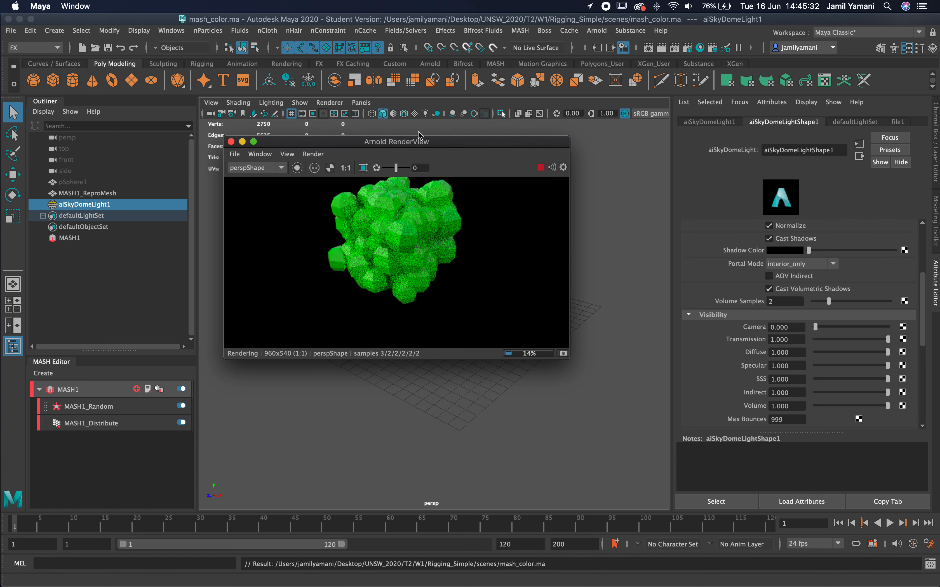
Reframe the sphere cluster in the persp view, check it in the live render, and move the render window out of the way
{"action": "left_click_drag", "start_coordinate": [433, 142], "coordinate": [636, 144]}
{"action": "left_click_drag", "start_coordinate": [640, 146], "coordinate": [639, 146]}
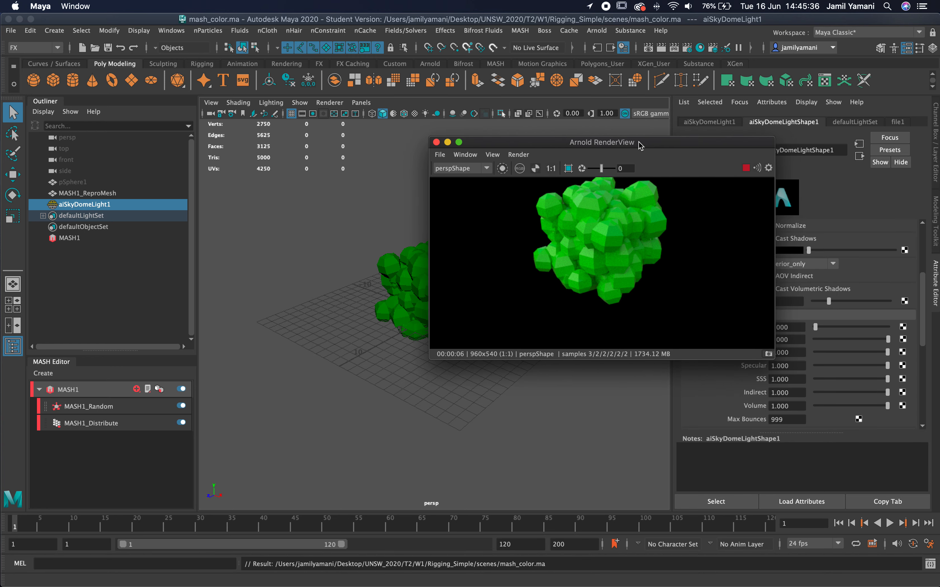
{"action": "left_click_drag", "start_coordinate": [407, 287], "coordinate": [352, 319], "text": "alt"}
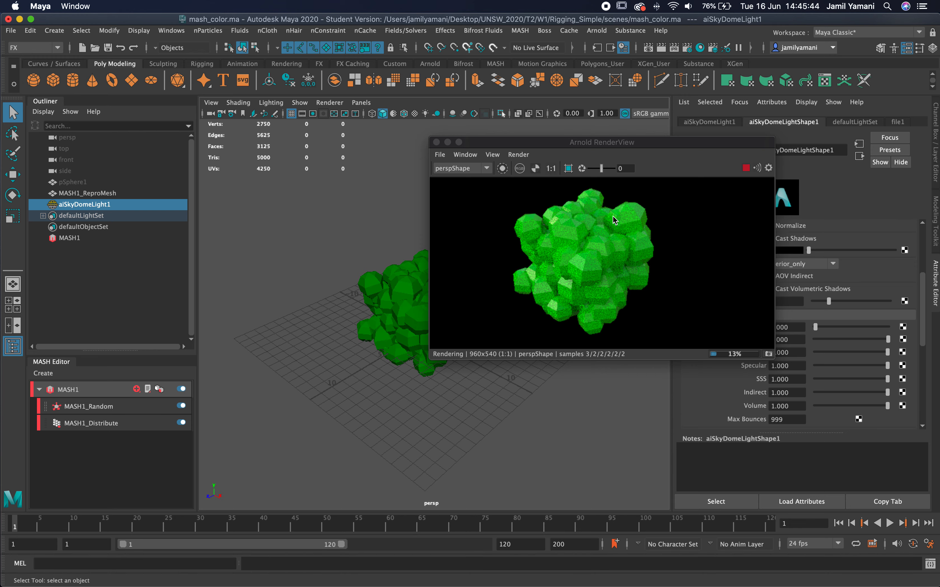
{"action": "left_click", "coordinate": [604, 145]}
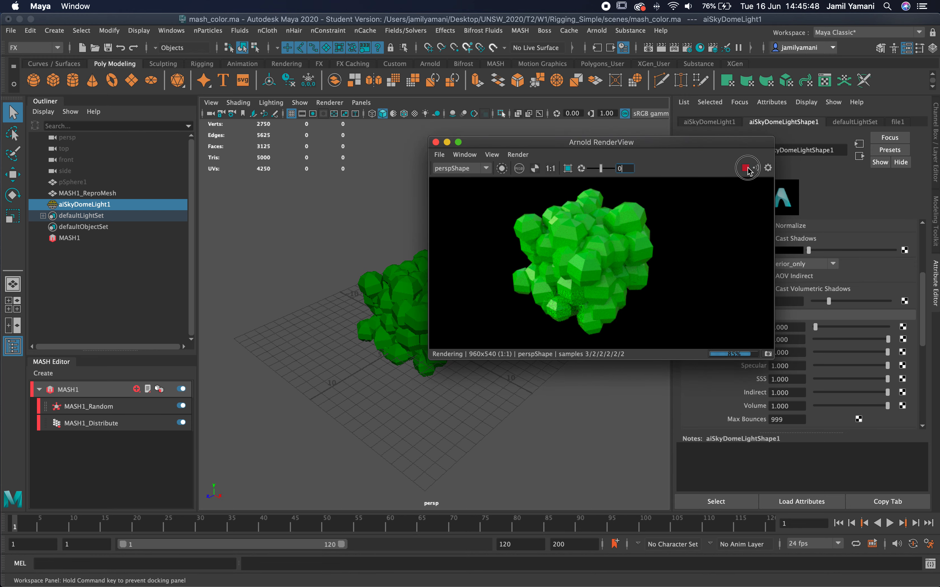
{"action": "left_click_drag", "start_coordinate": [748, 168], "coordinate": [746, 167]}
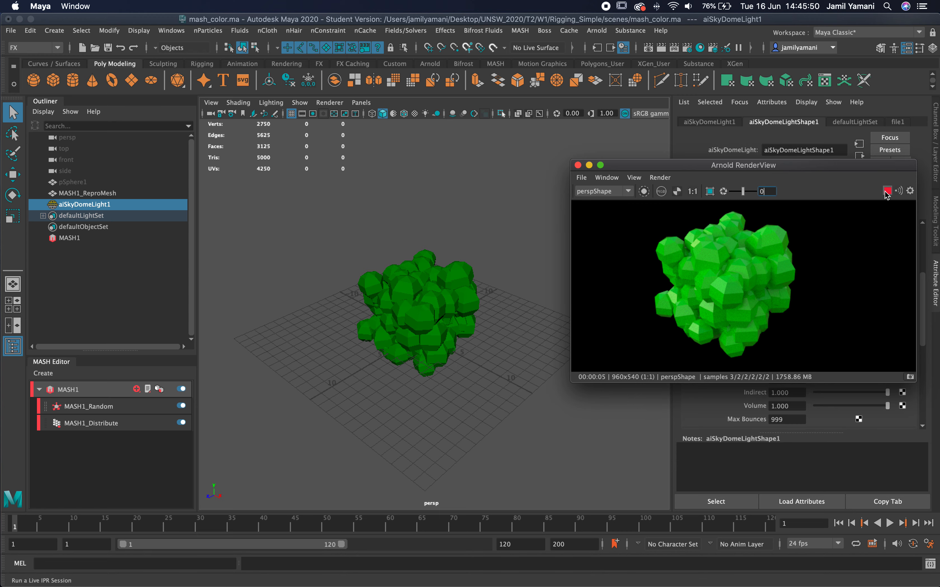
{"action": "double_click", "coordinate": [842, 166]}
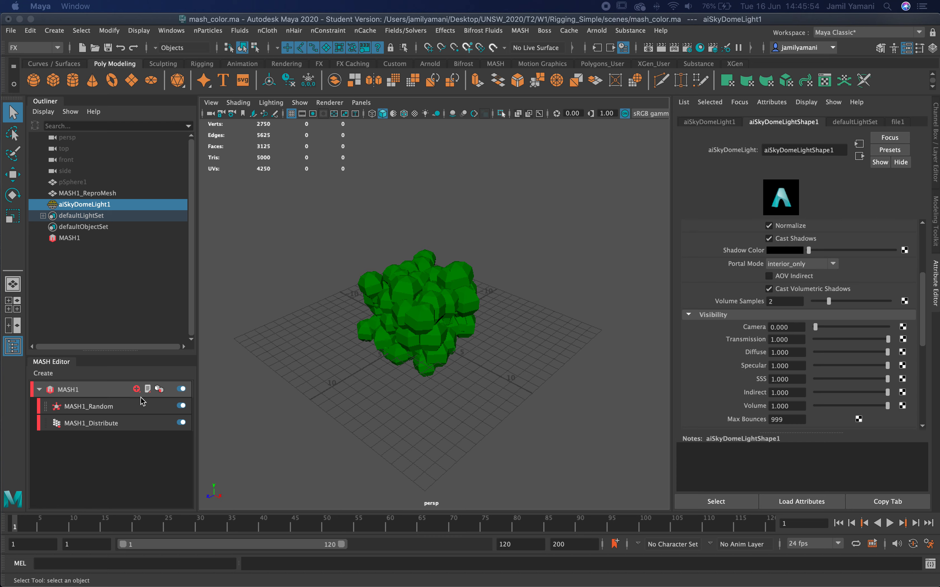
Add a Color node to MASH1 with its Color set to pure red and Random Hue at about 0.15
{"action": "left_click", "coordinate": [136, 389]}
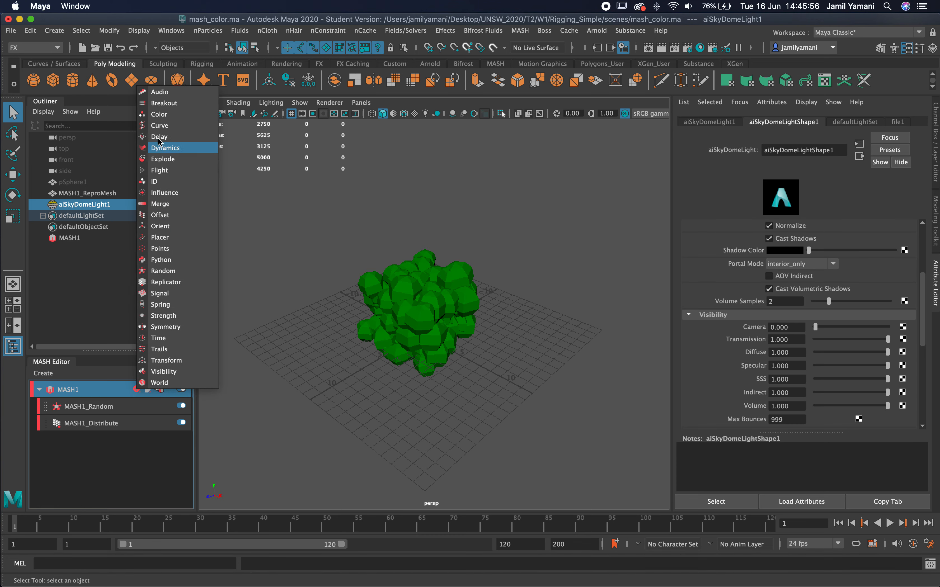
{"action": "left_click", "coordinate": [160, 117]}
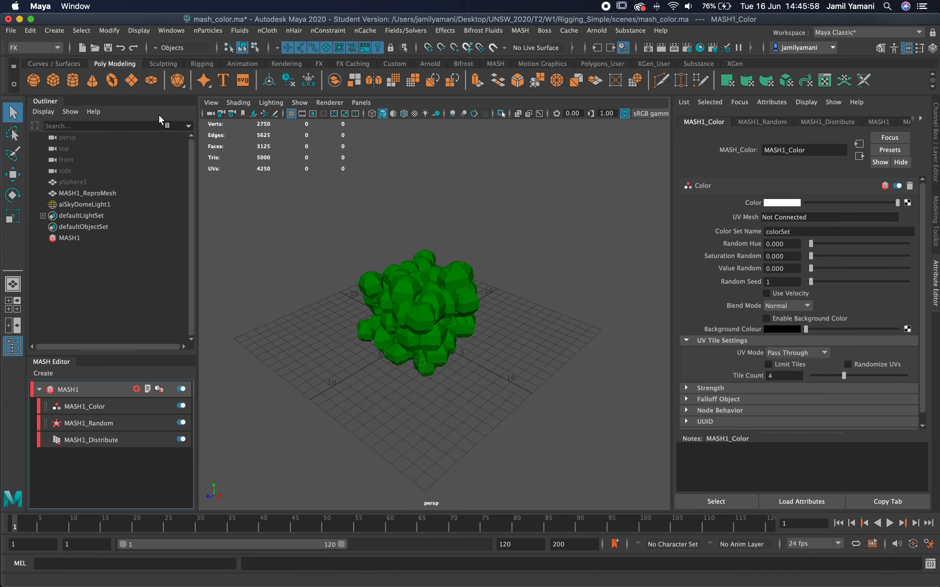
{"action": "left_click", "coordinate": [779, 204]}
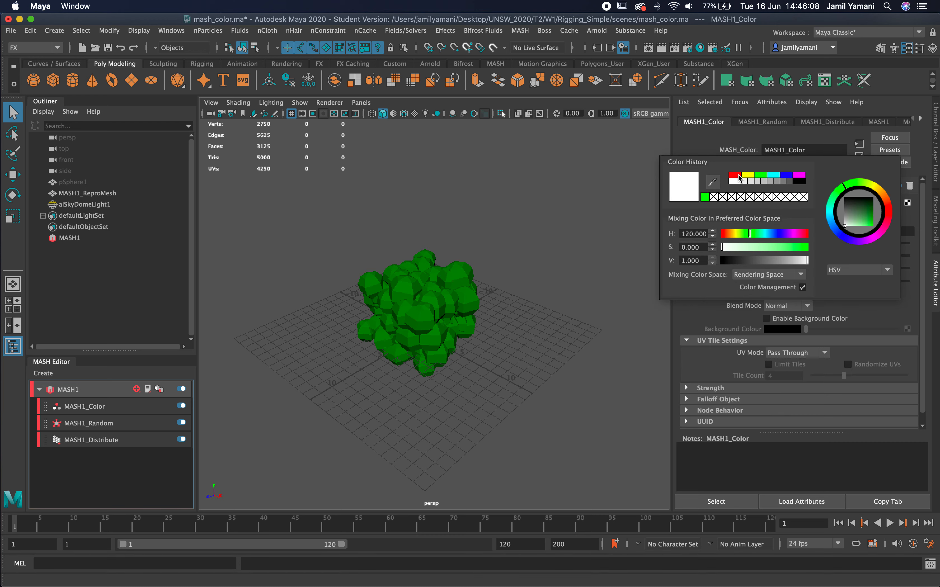
{"action": "left_click", "coordinate": [735, 175]}
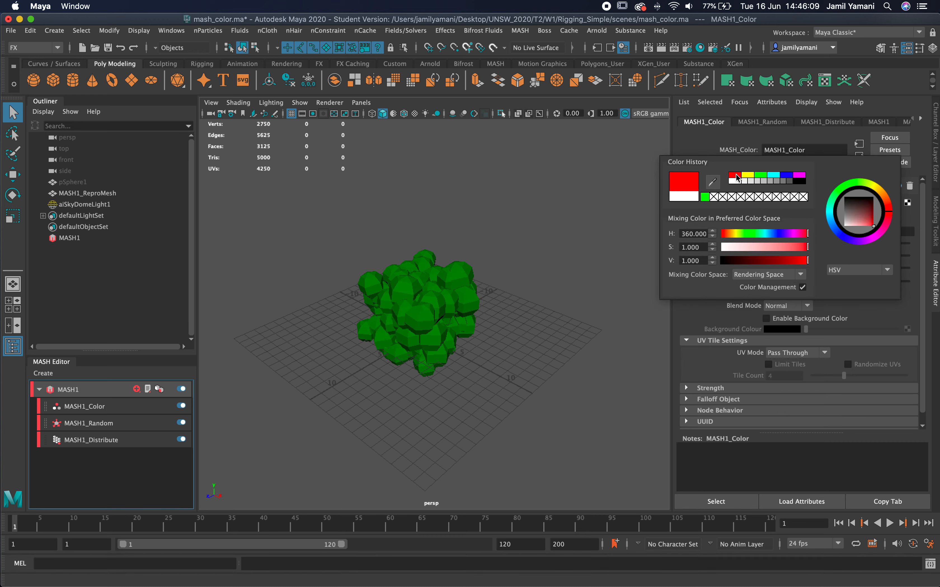
{"action": "left_click", "coordinate": [855, 310]}
{"action": "left_click_drag", "start_coordinate": [813, 246], "coordinate": [825, 242]}
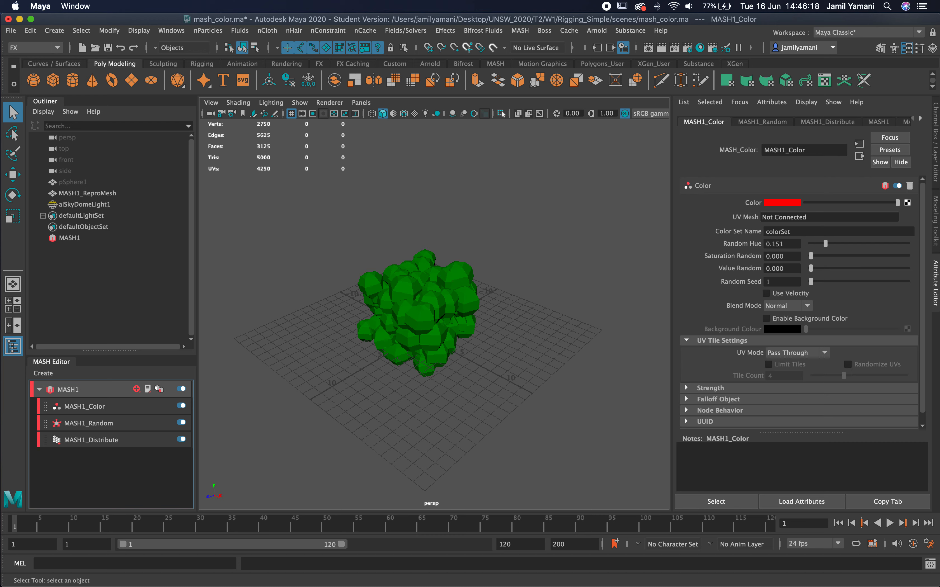
Check the spheres' colour in the live Arnold render with the MASH Color node applied
{"action": "left_click_drag", "start_coordinate": [0, 205], "coordinate": [422, 198]}
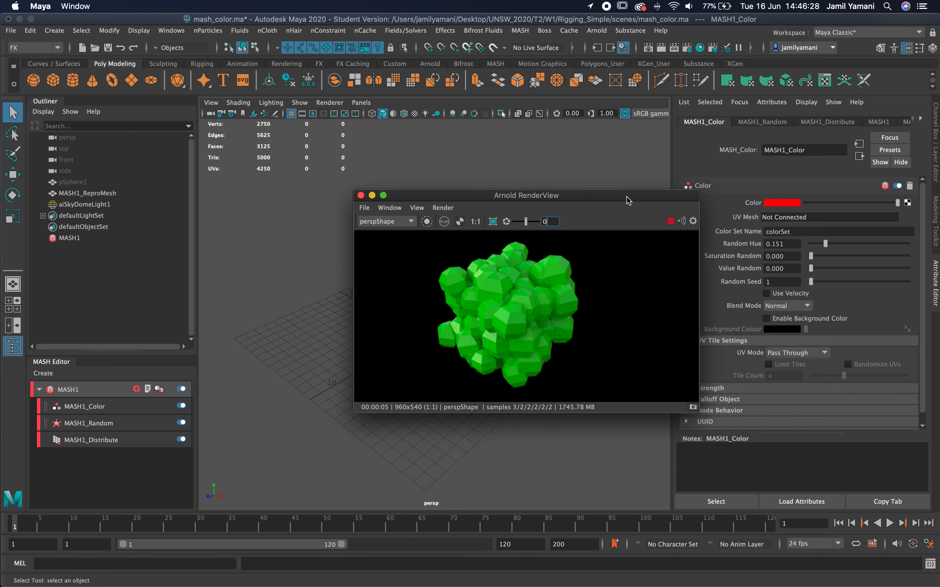
{"action": "left_click_drag", "start_coordinate": [628, 201], "coordinate": [1, 206]}
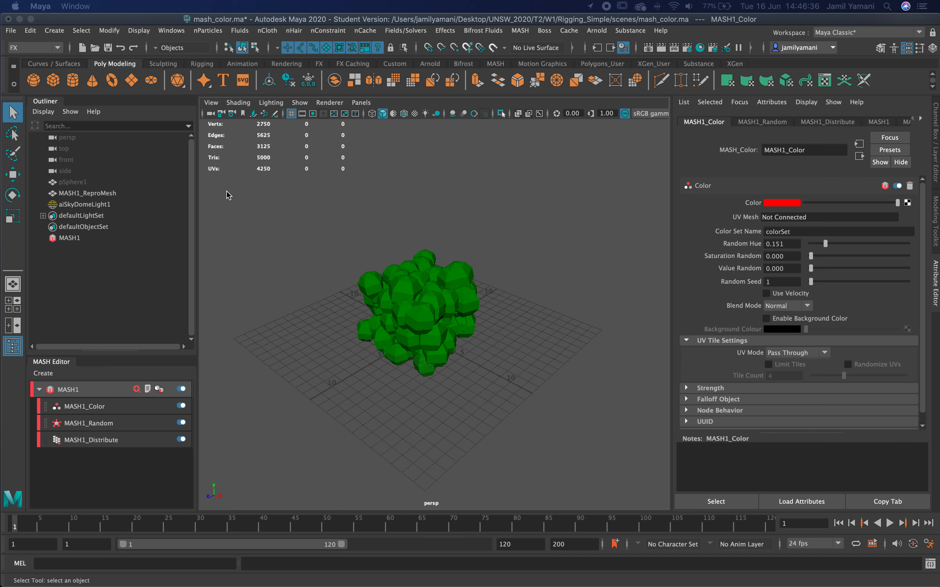
Open the Hypershade and select the mash_color material to show its attributes
{"action": "left_click", "coordinate": [133, 18]}
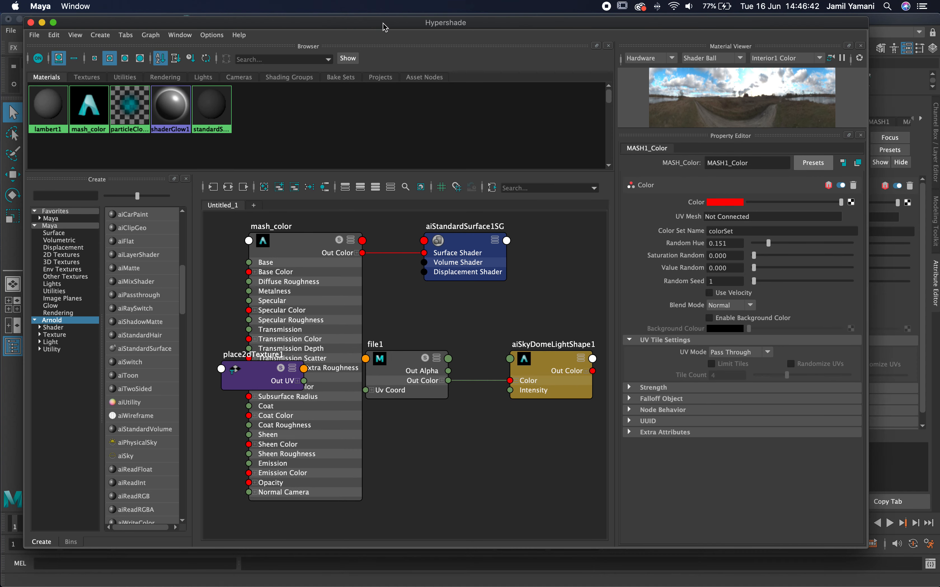
{"action": "left_click_drag", "start_coordinate": [383, 21], "coordinate": [445, 20]}
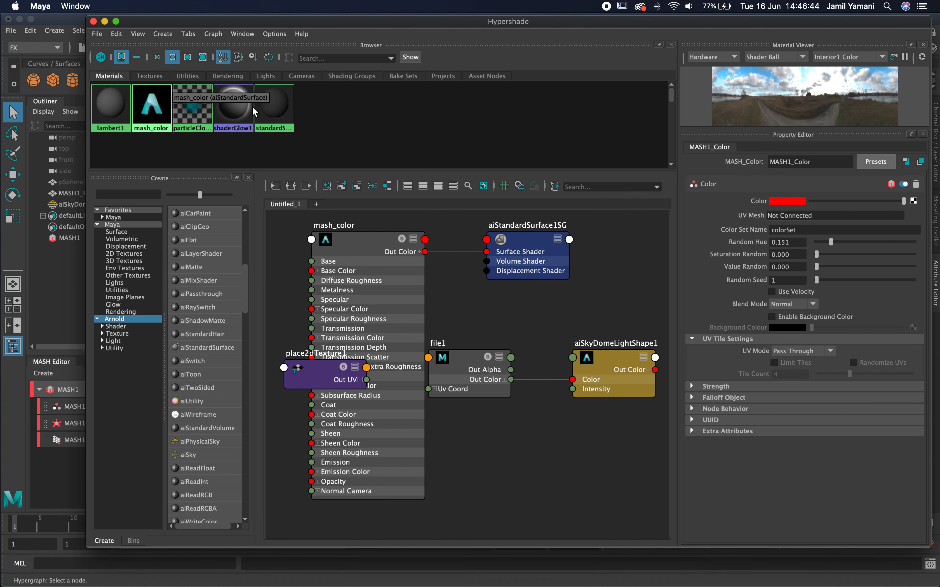
{"action": "left_click", "coordinate": [152, 106]}
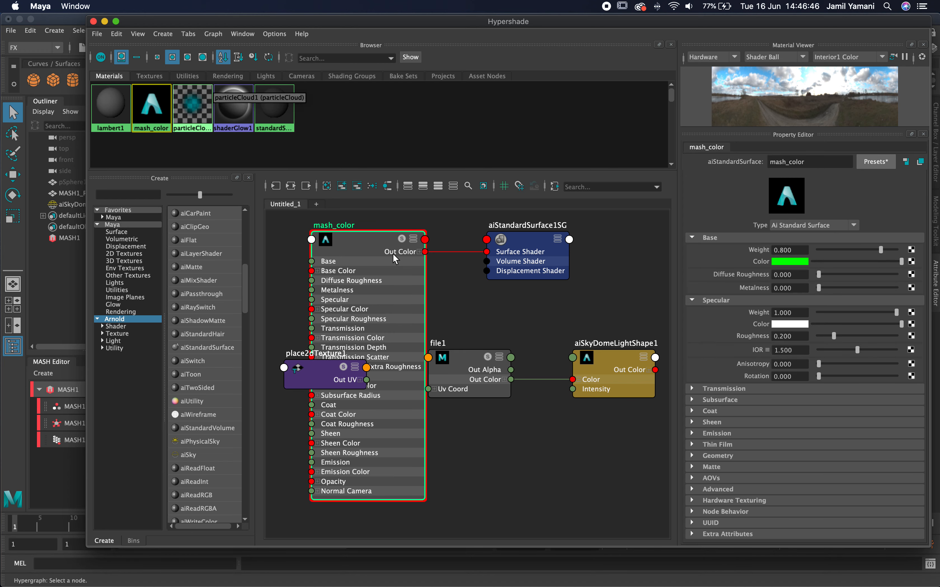
Graph only the mash_color shading network in the Hypershade and add an Arnold aiUserDataColor utility node to it
{"action": "left_click", "coordinate": [290, 186]}
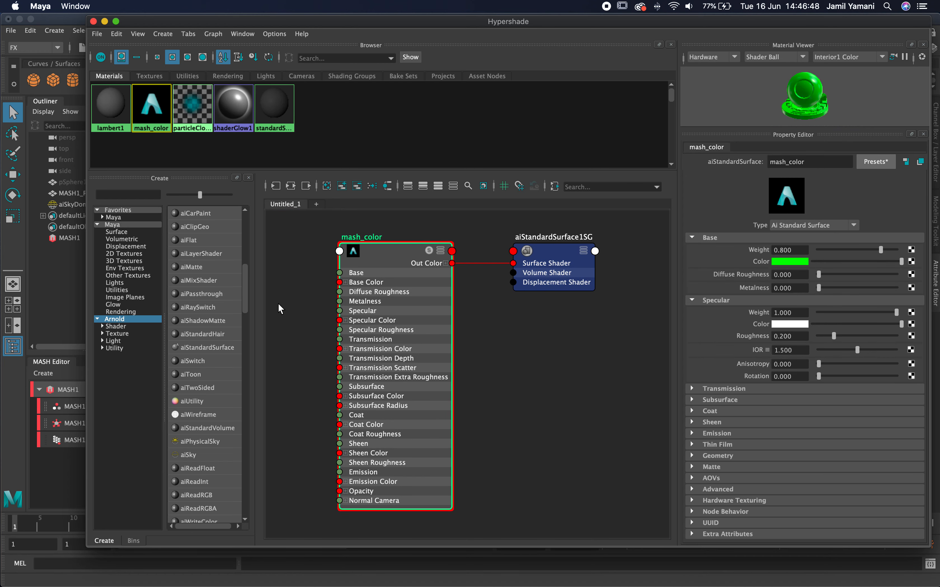
{"action": "left_click", "coordinate": [113, 341]}
{"action": "left_click", "coordinate": [115, 347]}
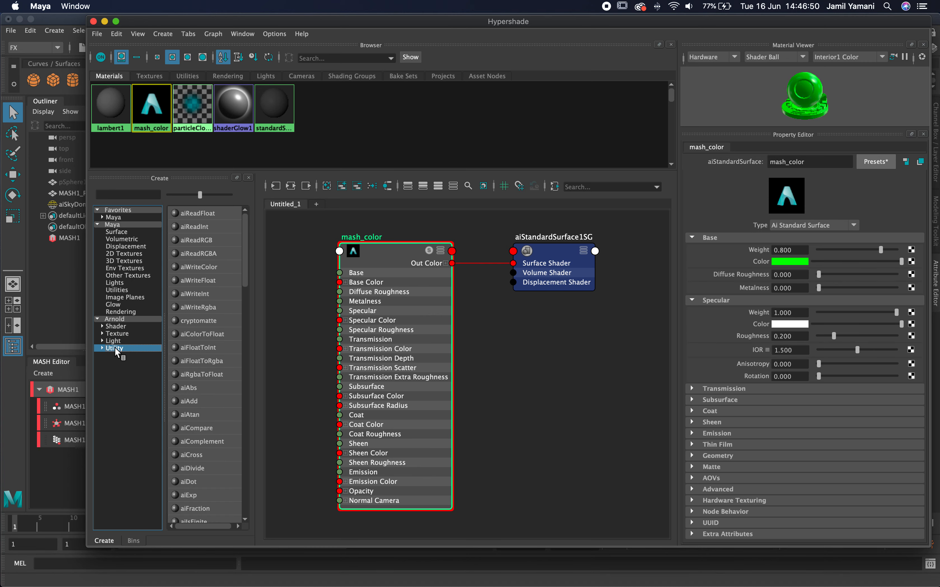
{"action": "scroll", "coordinate": [198, 416], "scroll_direction": "down", "scroll_amount": 5}
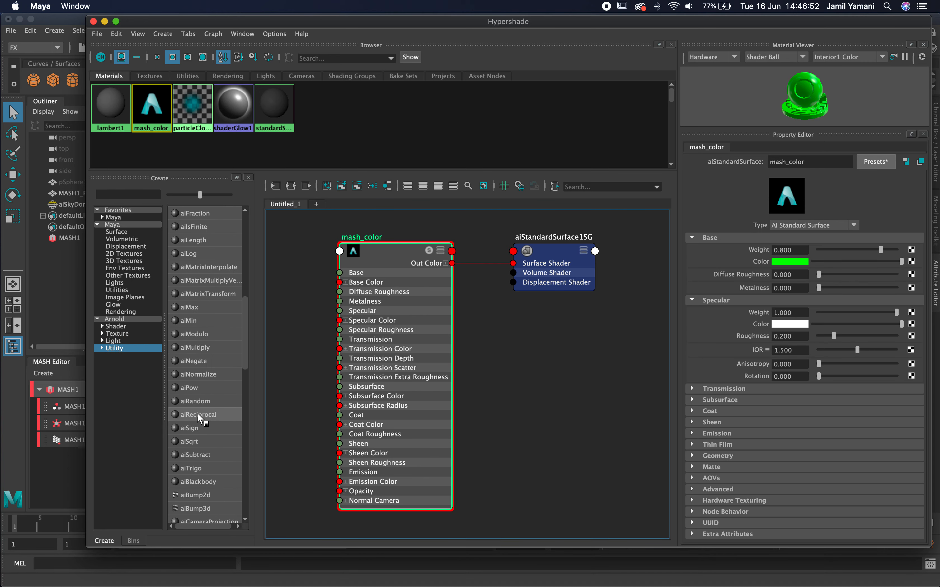
{"action": "scroll", "coordinate": [196, 445], "scroll_direction": "down", "scroll_amount": 6}
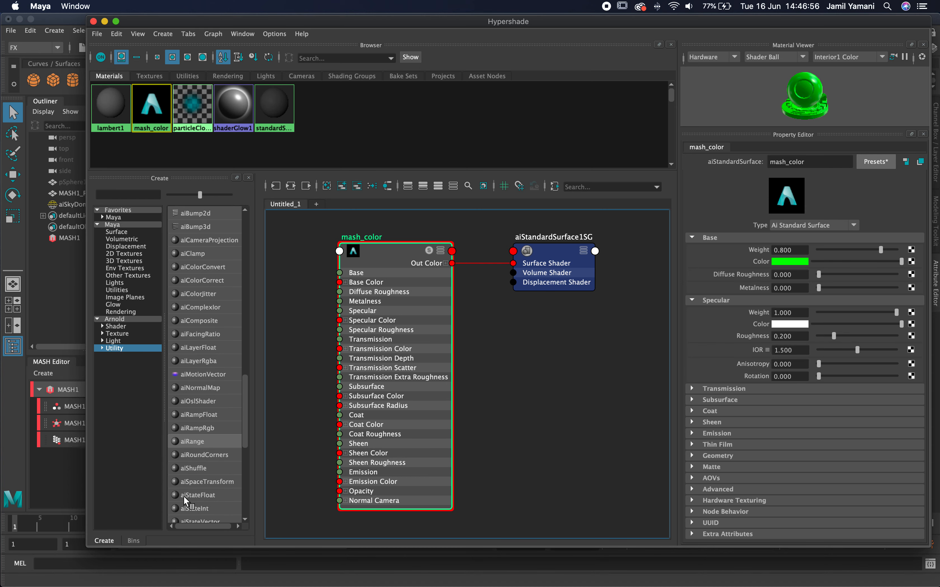
{"action": "scroll", "coordinate": [195, 422], "scroll_direction": "down", "scroll_amount": 3}
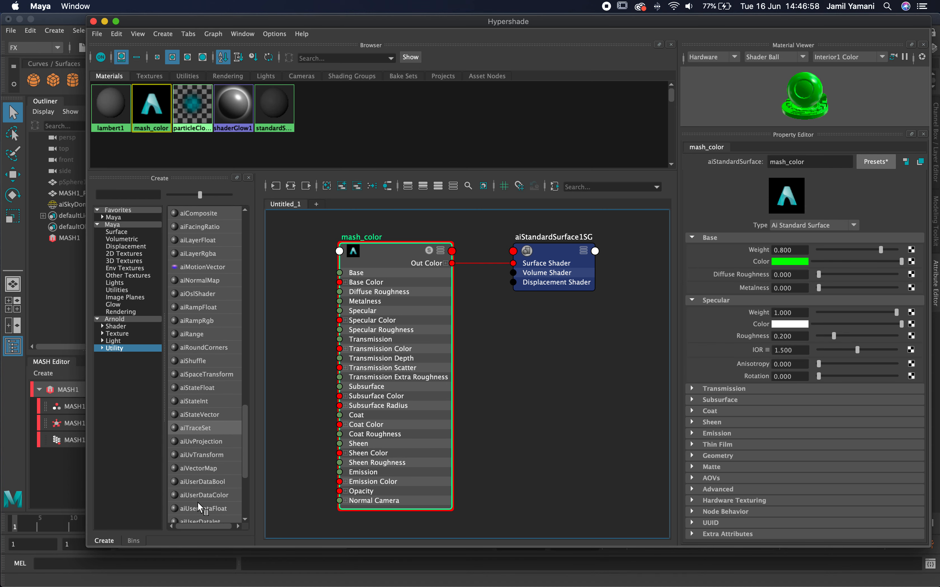
{"action": "left_click", "coordinate": [196, 494]}
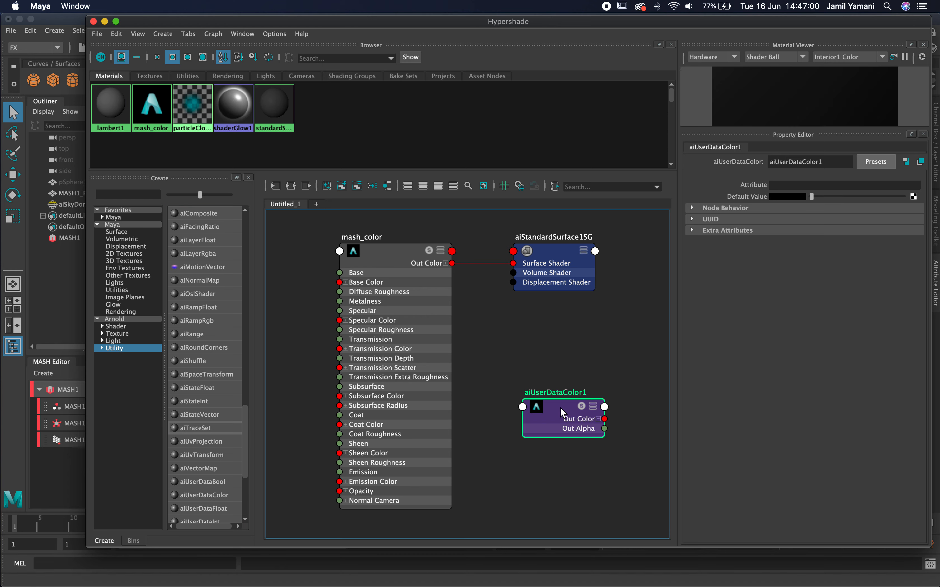
Arrange the aiUserDataColor node ahead of mash_color and connect its Out Color to the material's Base Color
{"action": "left_click_drag", "start_coordinate": [563, 413], "coordinate": [304, 278]}
{"action": "left_click_drag", "start_coordinate": [383, 227], "coordinate": [645, 296]}
{"action": "left_click_drag", "start_coordinate": [400, 250], "coordinate": [485, 250]}
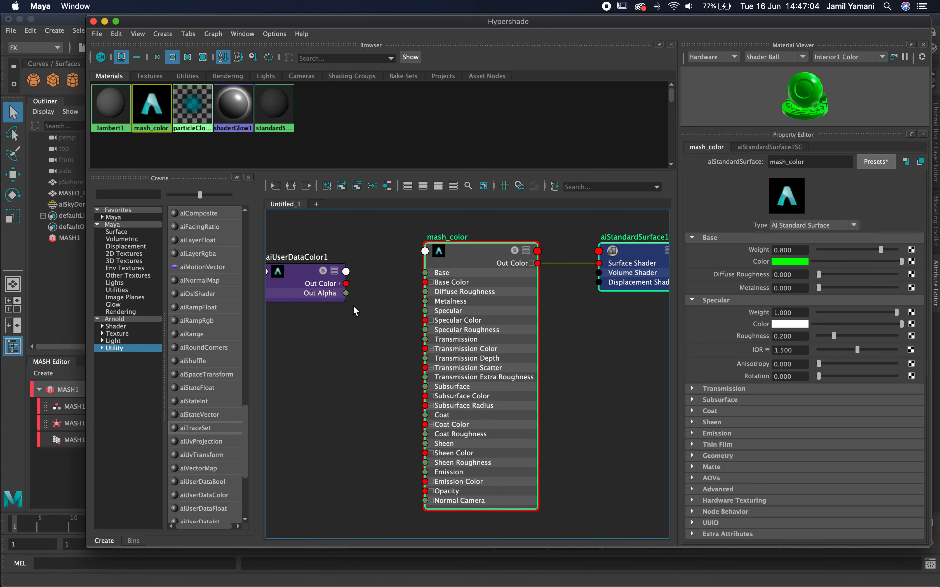
{"action": "left_click_drag", "start_coordinate": [346, 283], "coordinate": [425, 282]}
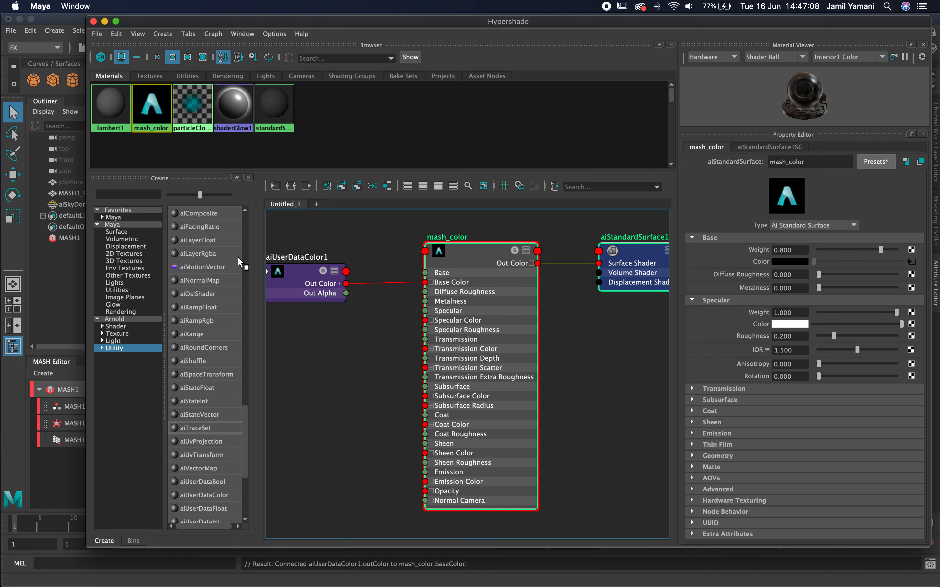
Set the aiUserDataColor node's Attribute to colorSet and move the Hypershade window out of the way
{"action": "left_click", "coordinate": [311, 289]}
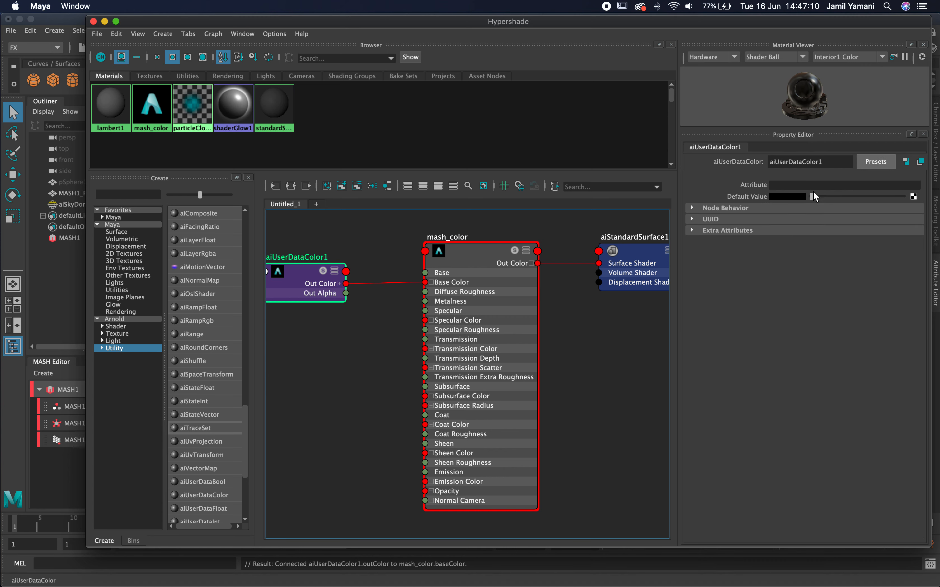
{"action": "left_click", "coordinate": [779, 186]}
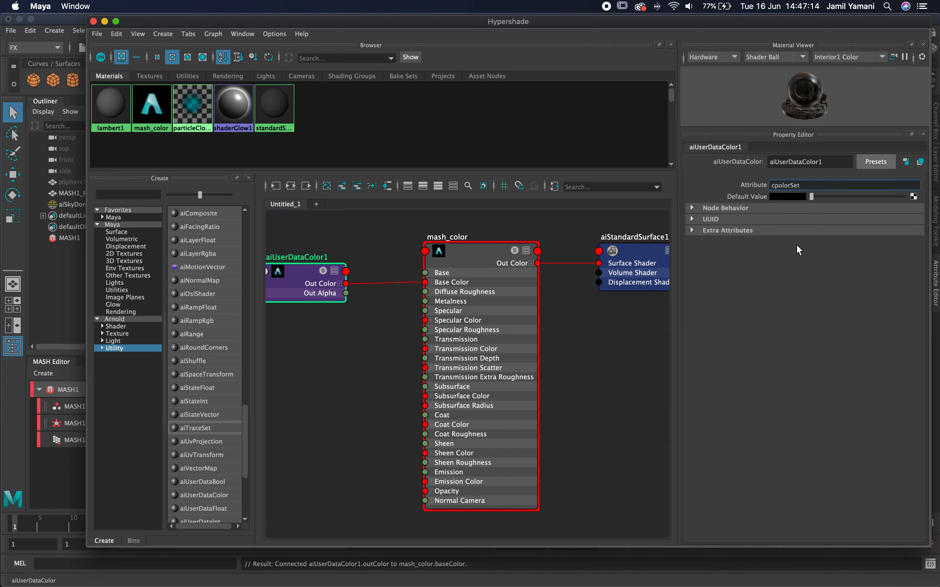
{"action": "key", "text": "Left"}
{"action": "key", "text": "Left"}
{"action": "key", "text": "Left"}
{"action": "key", "text": "Left"}
{"action": "key", "text": "BackSpace"}
{"action": "key", "text": "Return"}
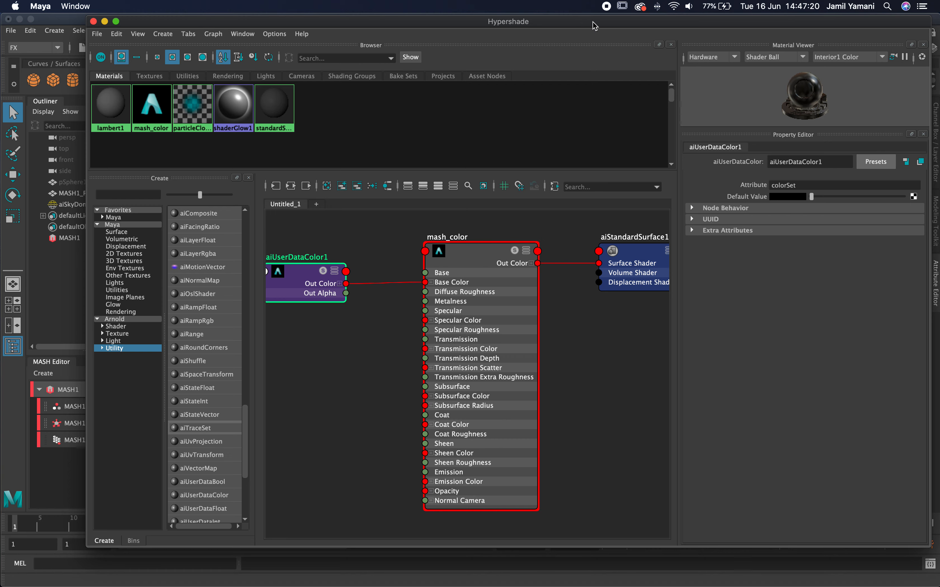
{"action": "left_click", "coordinate": [577, 24]}
{"action": "left_click_drag", "start_coordinate": [577, 23], "coordinate": [0, 36]}
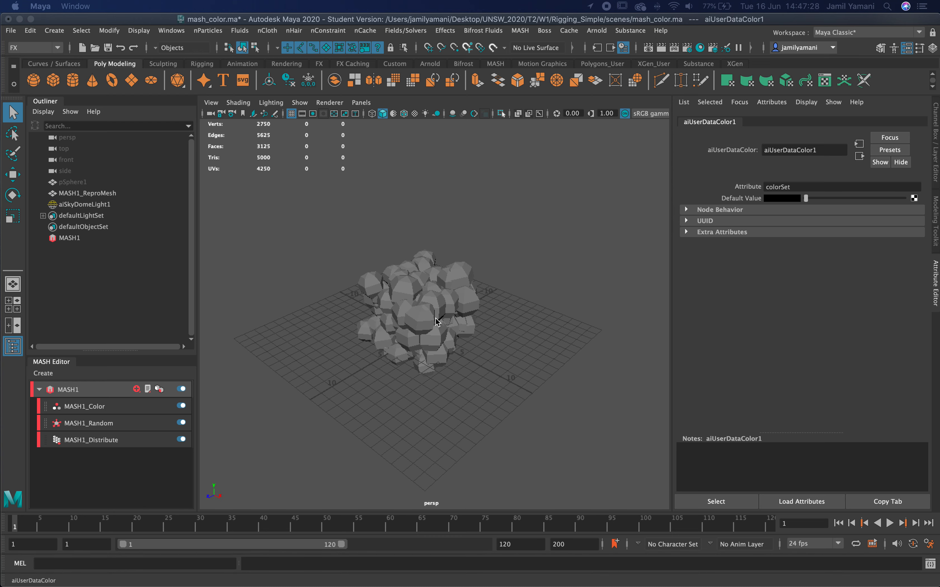
Enable Export Vertex Colors in the Arnold export settings of MASH1_ReproMeshShape
{"action": "left_click", "coordinate": [90, 194]}
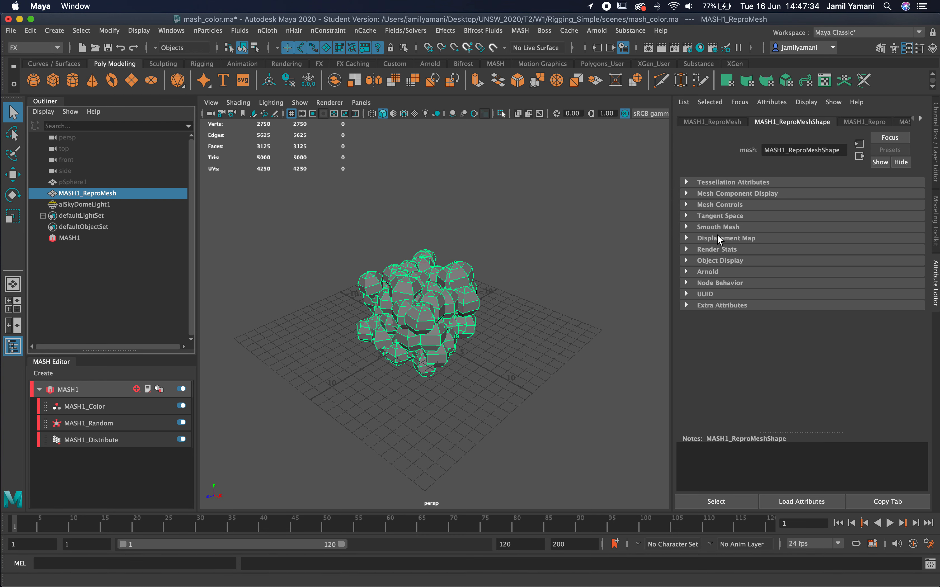
{"action": "left_click", "coordinate": [686, 272]}
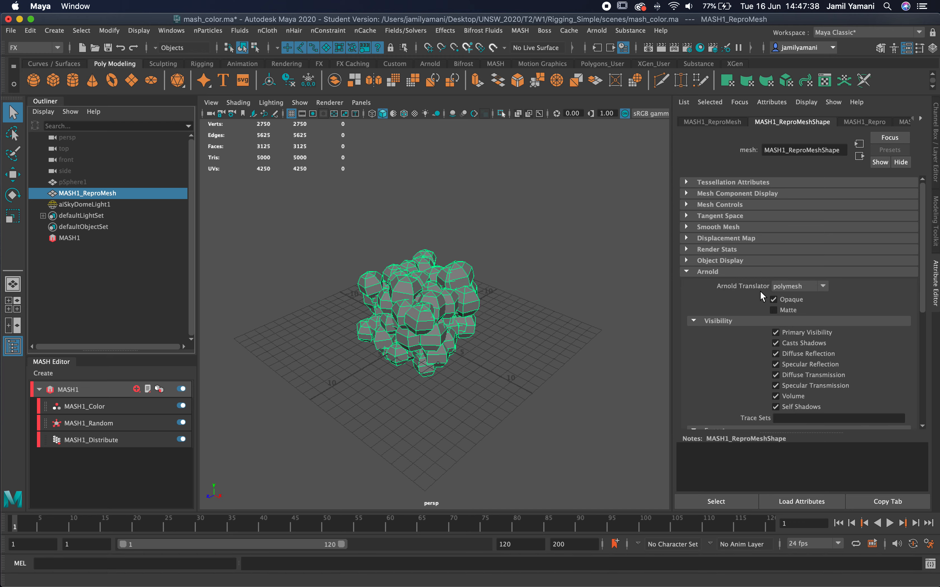
{"action": "scroll", "coordinate": [774, 333], "scroll_direction": "down", "scroll_amount": 5}
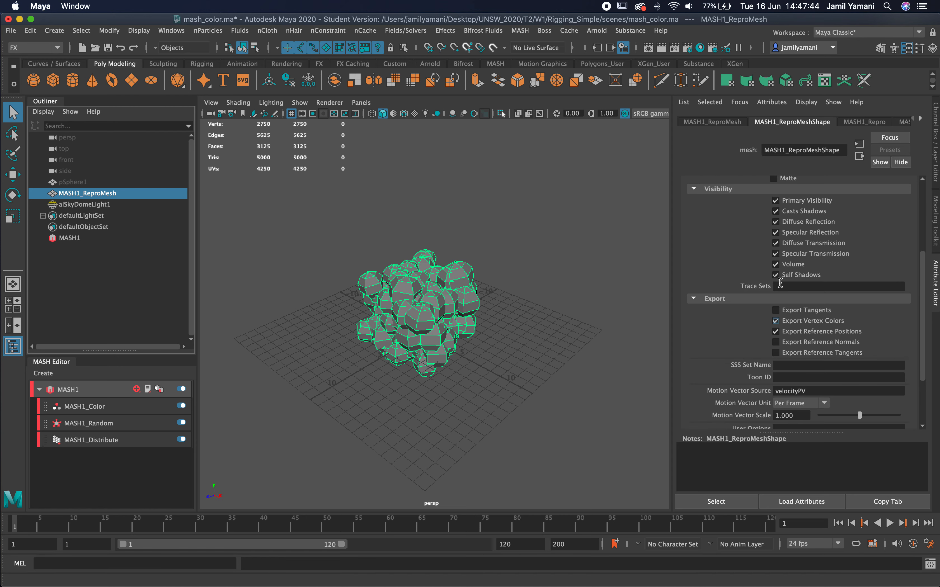
Check the Color Per Vertex option in the output attributes of the MASH1_Repro node
{"action": "left_click", "coordinate": [727, 120]}
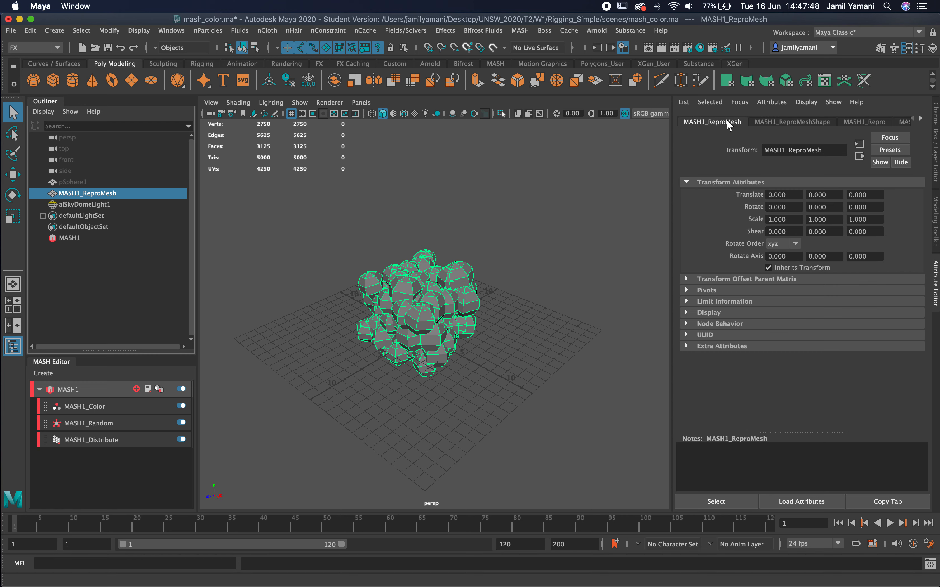
{"action": "left_click", "coordinate": [870, 122]}
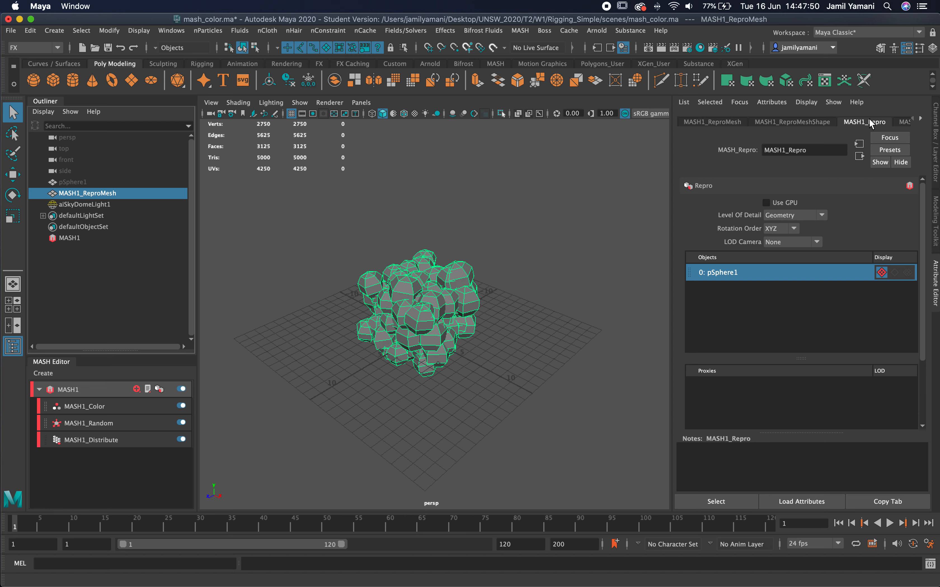
{"action": "scroll", "coordinate": [805, 306], "scroll_direction": "down", "scroll_amount": 1}
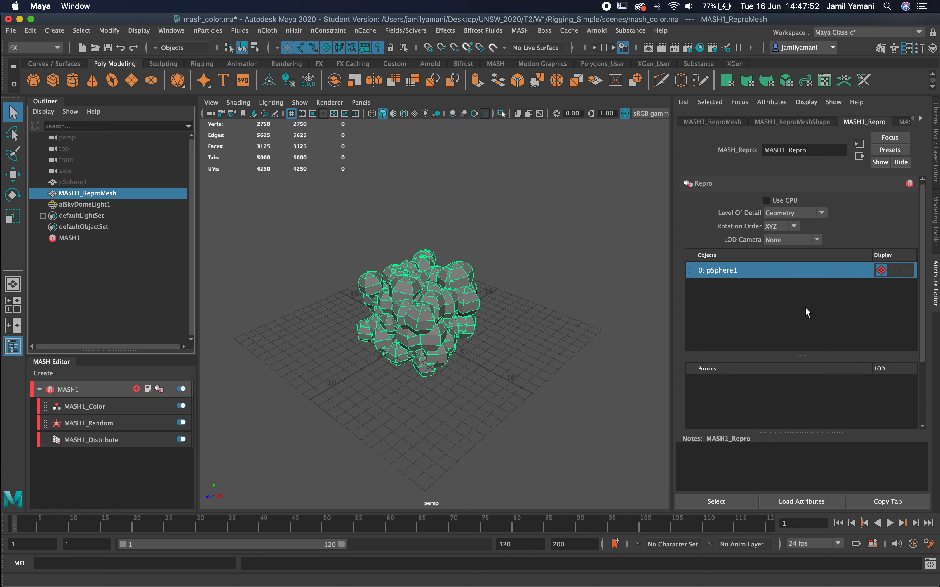
{"action": "scroll", "coordinate": [893, 368], "scroll_direction": "down", "scroll_amount": 1}
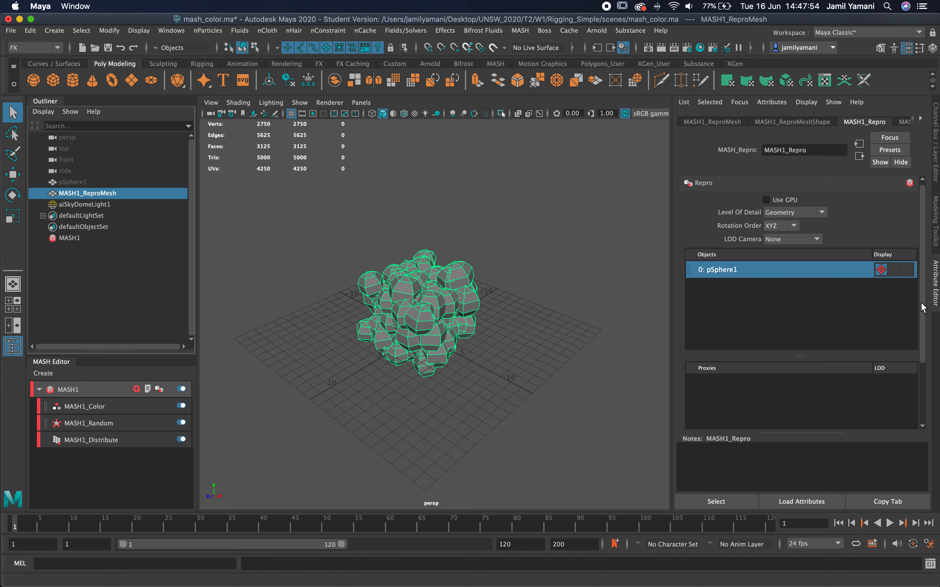
{"action": "left_click_drag", "start_coordinate": [923, 308], "coordinate": [923, 380]}
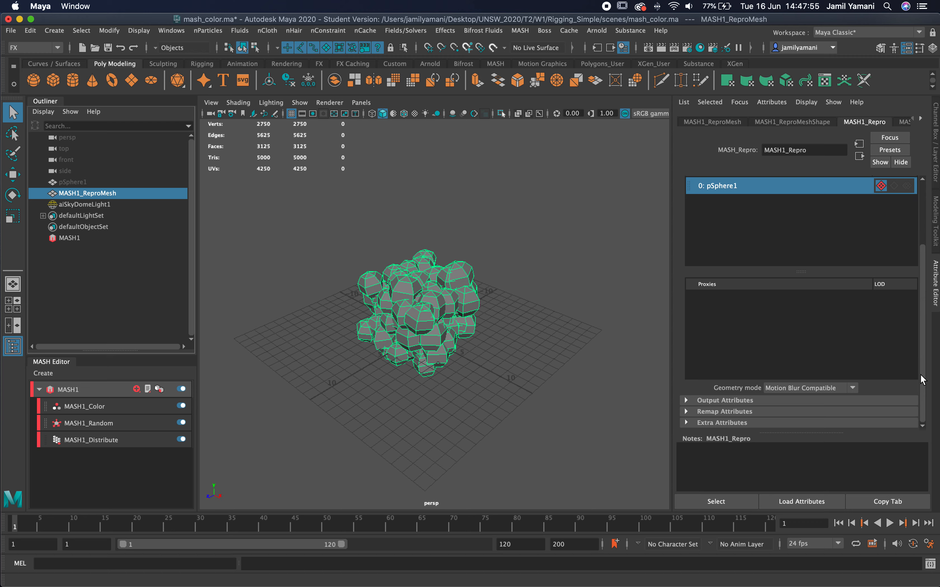
{"action": "left_click", "coordinate": [686, 401]}
{"action": "scroll", "coordinate": [849, 406], "scroll_direction": "down", "scroll_amount": 3}
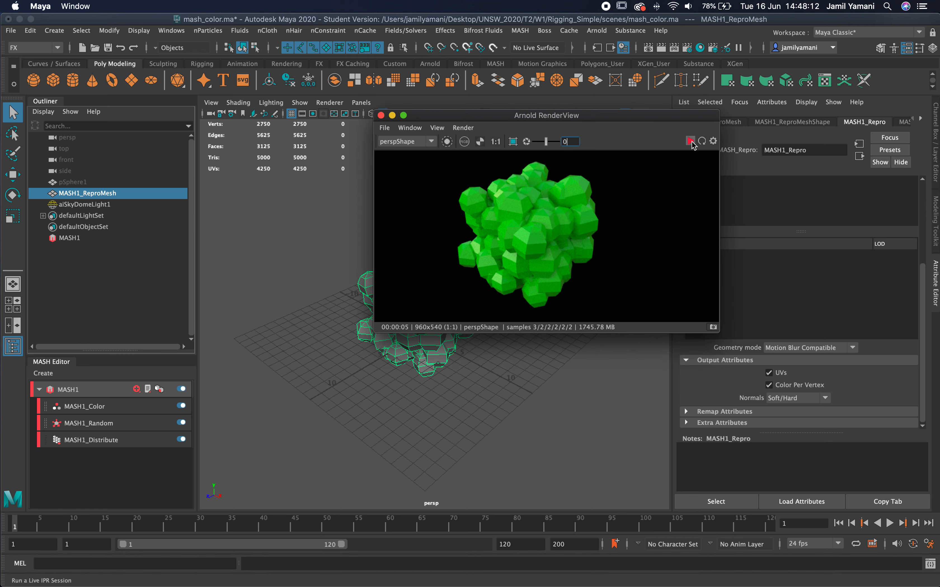
Run the live Arnold render of the spheres and check the Color Set Name on the MASH1_Color node
{"action": "left_click", "coordinate": [691, 143]}
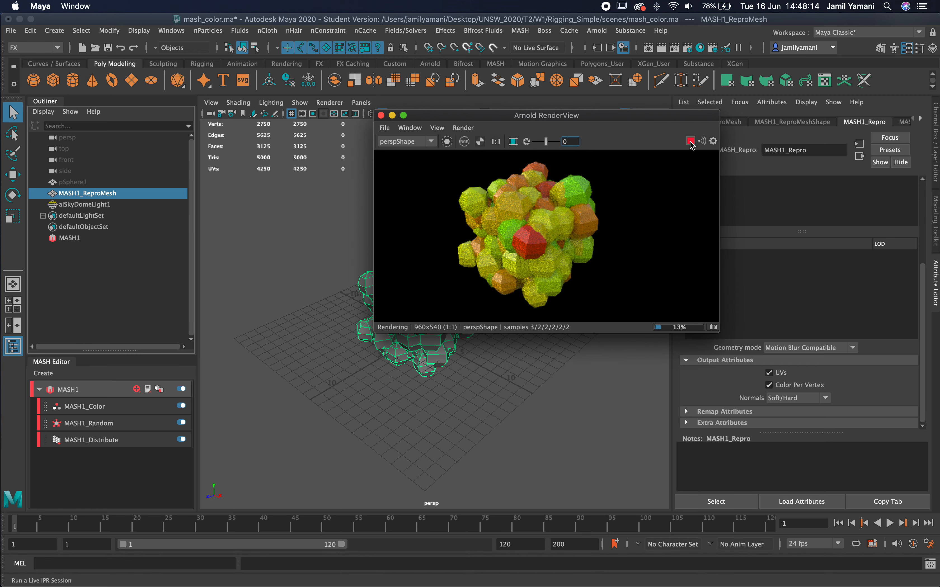
{"action": "left_click_drag", "start_coordinate": [667, 117], "coordinate": [361, 101]}
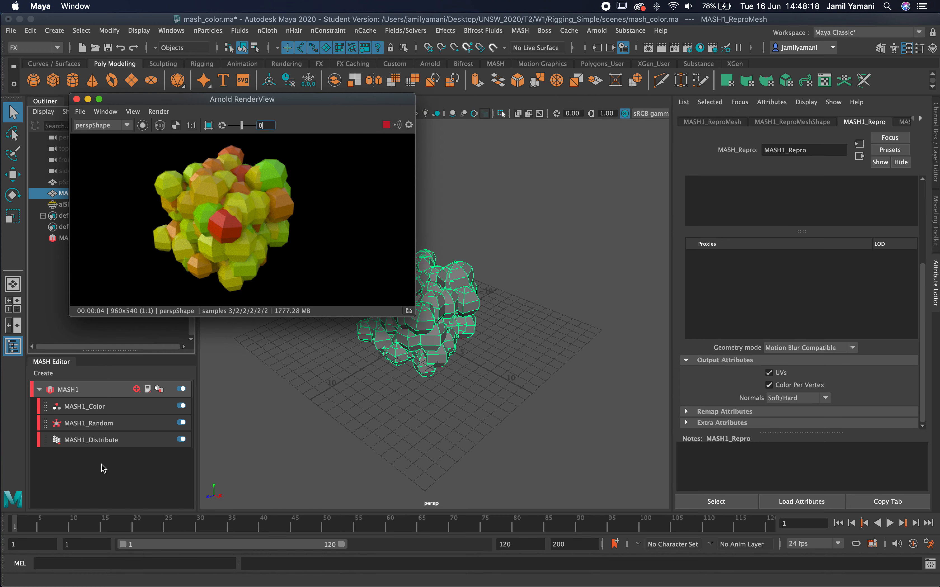
{"action": "left_click", "coordinate": [93, 406]}
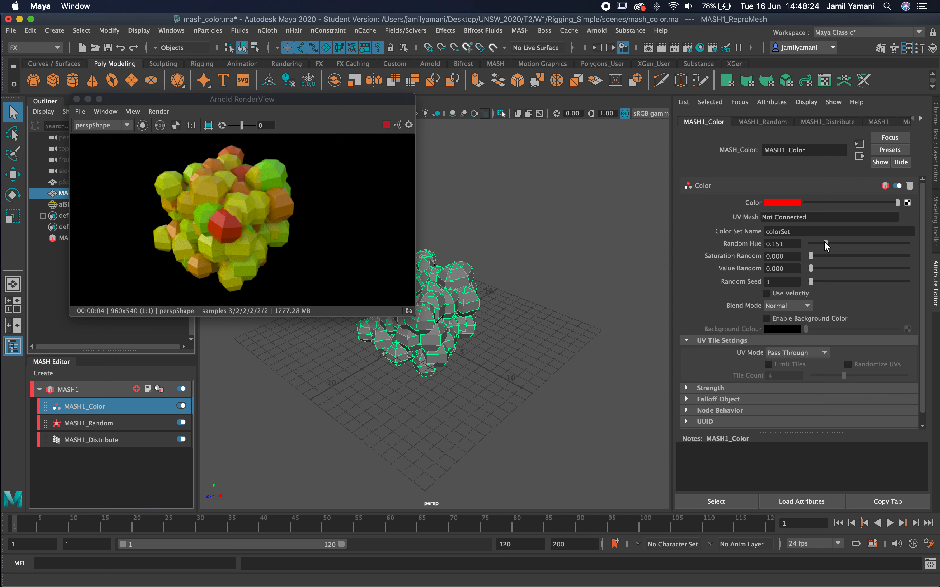
{"action": "left_click", "coordinate": [801, 233]}
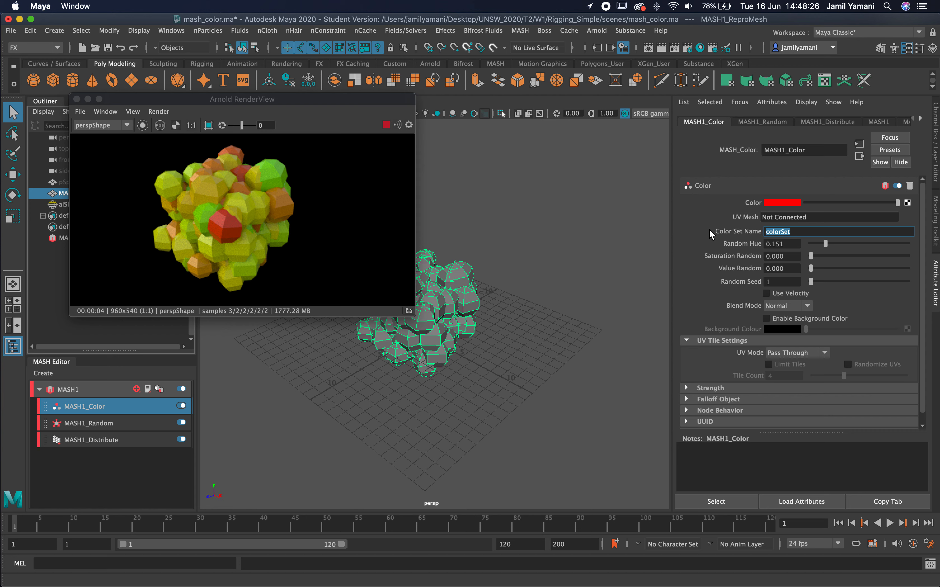
{"action": "left_click", "coordinate": [745, 231]}
{"action": "left_click_drag", "start_coordinate": [299, 99], "coordinate": [372, 93]}
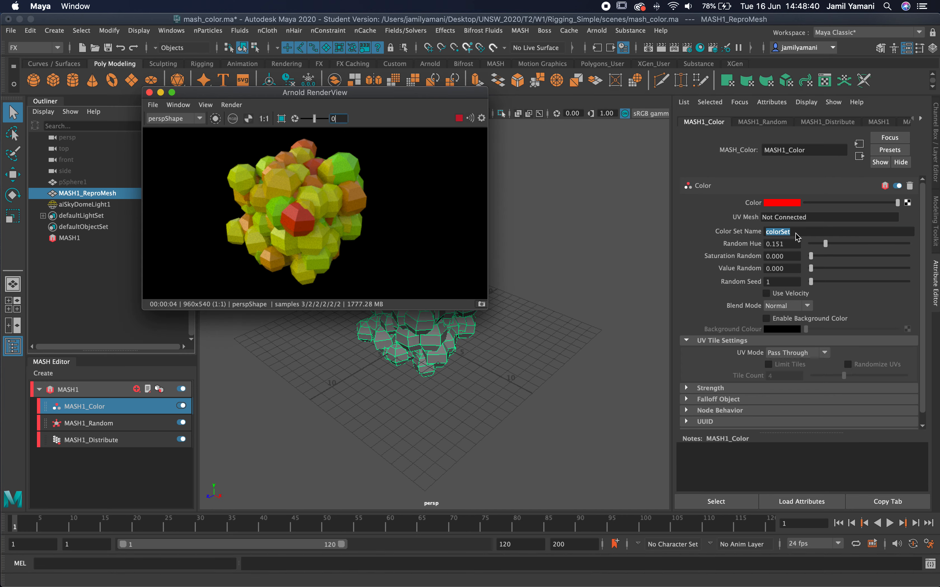
Lower MASH1_Color's Random Hue to about 0.052, stop the live render, and clear the selection
{"action": "left_click_drag", "start_coordinate": [825, 244], "coordinate": [817, 248]}
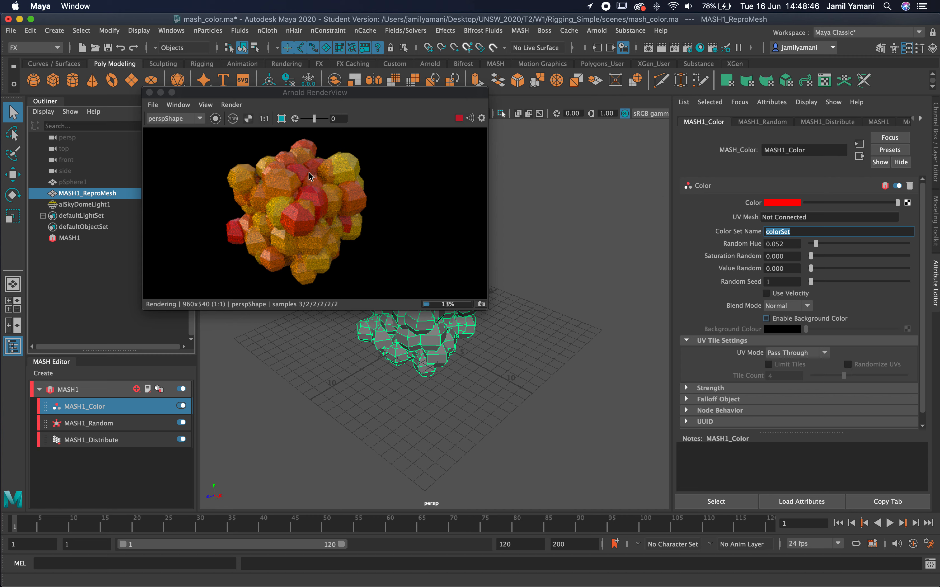
{"action": "left_click", "coordinate": [459, 121]}
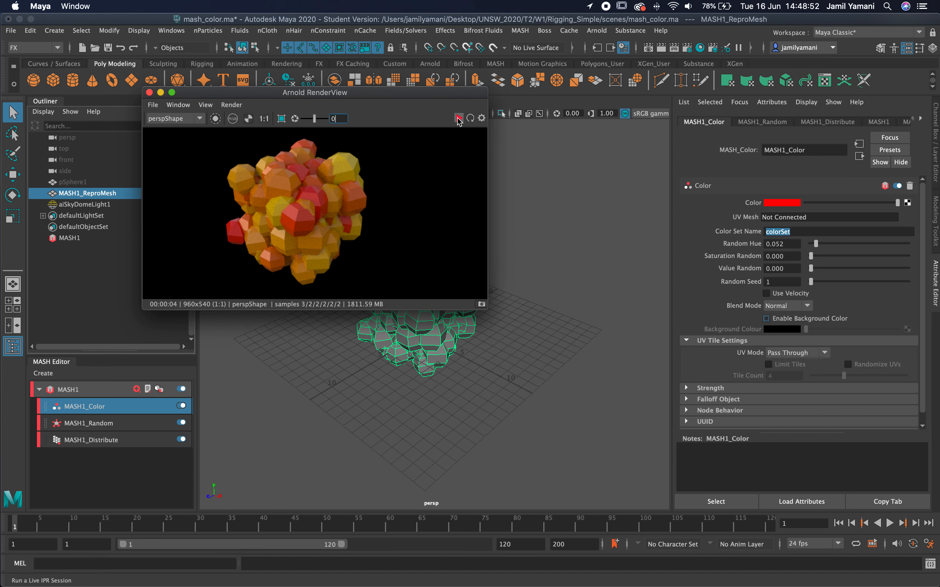
{"action": "left_click", "coordinate": [584, 396]}
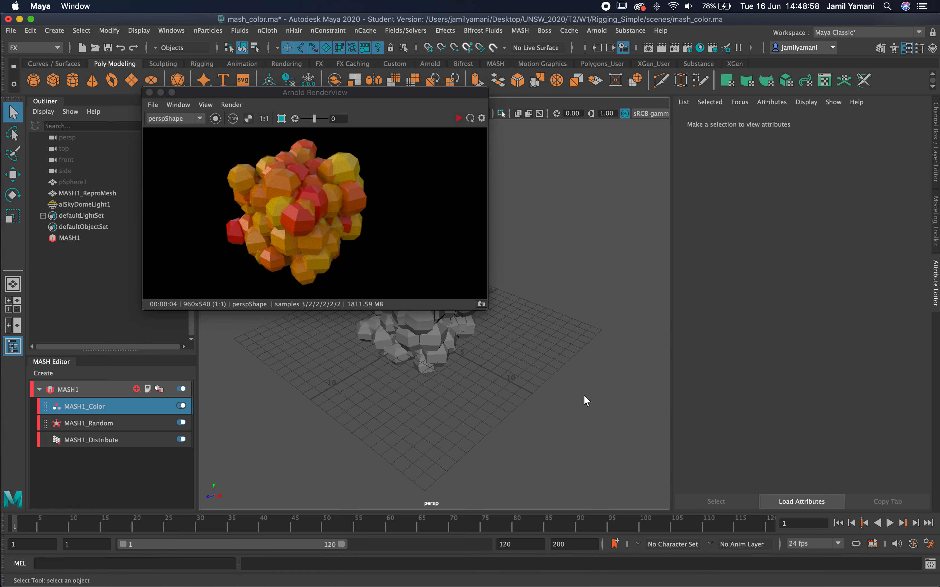